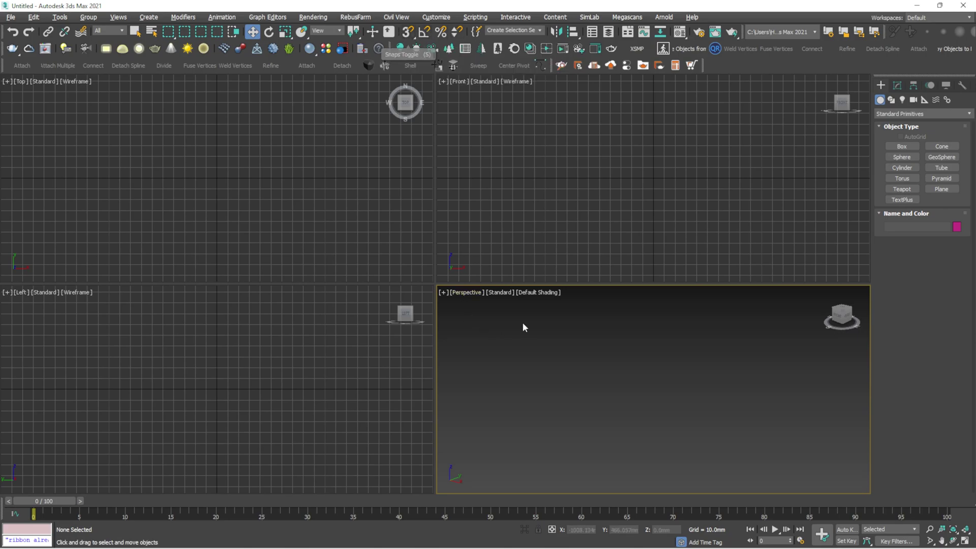
- Maximize the Perspective viewport and create a first box beside the origin grid
{"action": "key", "text": "alt+w"}
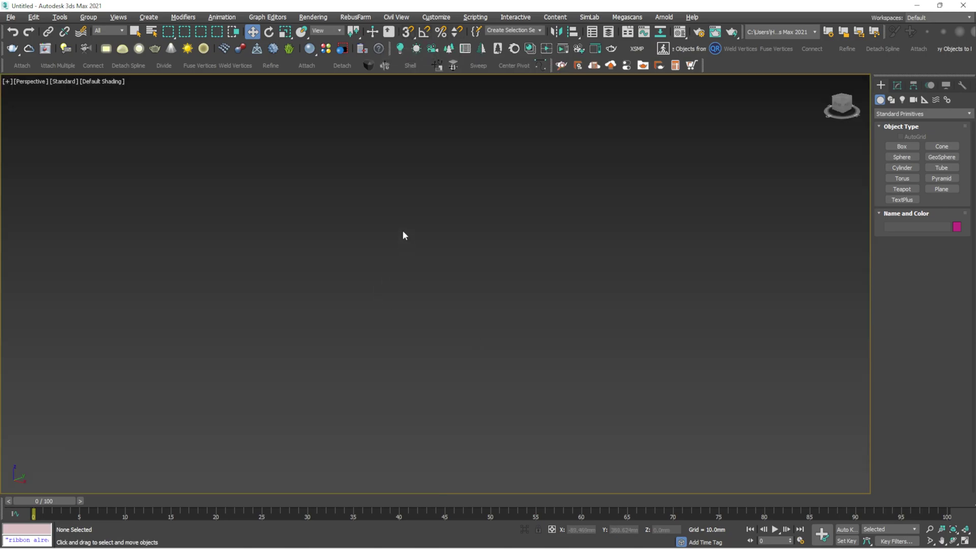
{"action": "left_click", "coordinate": [903, 147]}
{"action": "left_click_drag", "start_coordinate": [290, 315], "coordinate": [290, 411]}
{"action": "left_click", "coordinate": [290, 310]}
{"action": "key", "text": "w"}
{"action": "middle_click_drag", "start_coordinate": [291, 309], "coordinate": [320, 307], "text": "alt"}
- Create a second box about 302 mm long, 295 mm wide and 304 mm high beside the teal one, and clear the selection
{"action": "left_click", "coordinate": [904, 148]}
{"action": "left_click", "coordinate": [902, 146]}
{"action": "left_click_drag", "start_coordinate": [518, 318], "coordinate": [708, 350]}
{"action": "left_click", "coordinate": [712, 247]}
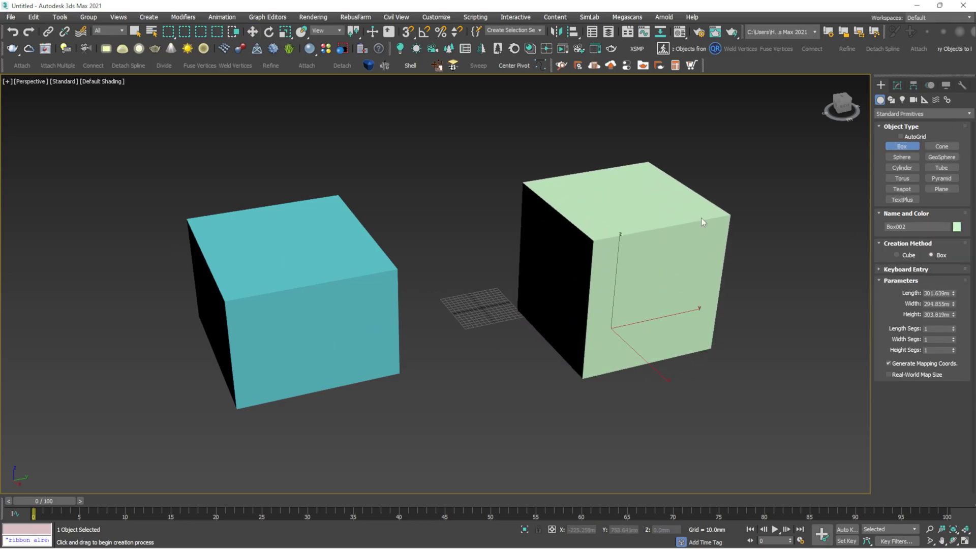
{"action": "right_click", "coordinate": [702, 218]}
{"action": "left_click", "coordinate": [477, 233]}
{"action": "middle_click_drag", "start_coordinate": [473, 238], "coordinate": [496, 193], "text": "alt"}
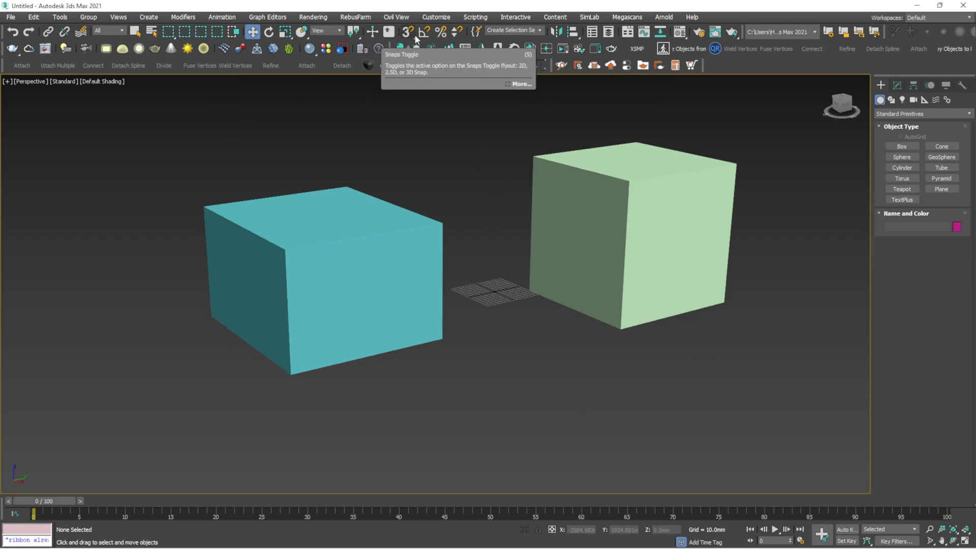
- View the available snap modes and select the teal box
{"action": "left_click_drag", "start_coordinate": [410, 35], "coordinate": [408, 101]}
{"action": "middle_click_drag", "start_coordinate": [451, 180], "coordinate": [409, 196]}
{"action": "middle_click_drag", "start_coordinate": [346, 238], "coordinate": [398, 259]}
{"action": "left_click", "coordinate": [413, 296]}
- Examine the facing corners of the two boxes up close and from several angles
{"action": "middle_click_drag", "start_coordinate": [414, 296], "coordinate": [379, 292]}
{"action": "scroll", "coordinate": [379, 292], "scroll_direction": "up", "scroll_amount": 3}
{"action": "scroll", "coordinate": [368, 278], "scroll_direction": "down", "scroll_amount": 3}
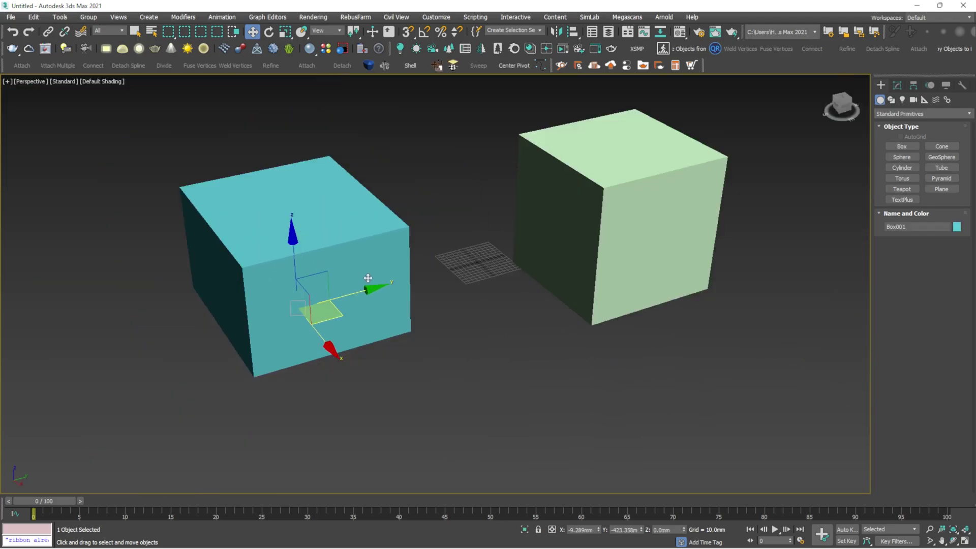
{"action": "scroll", "coordinate": [368, 278], "scroll_direction": "up", "scroll_amount": 5}
{"action": "scroll", "coordinate": [371, 385], "scroll_direction": "down", "scroll_amount": 6}
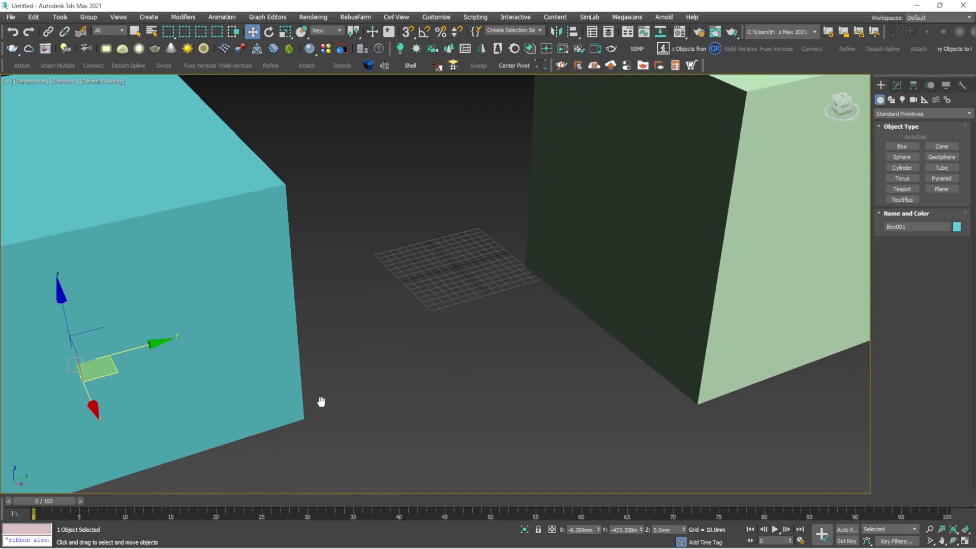
{"action": "scroll", "coordinate": [392, 279], "scroll_direction": "up", "scroll_amount": 6}
{"action": "middle_click_drag", "start_coordinate": [408, 244], "coordinate": [409, 241], "text": "alt"}
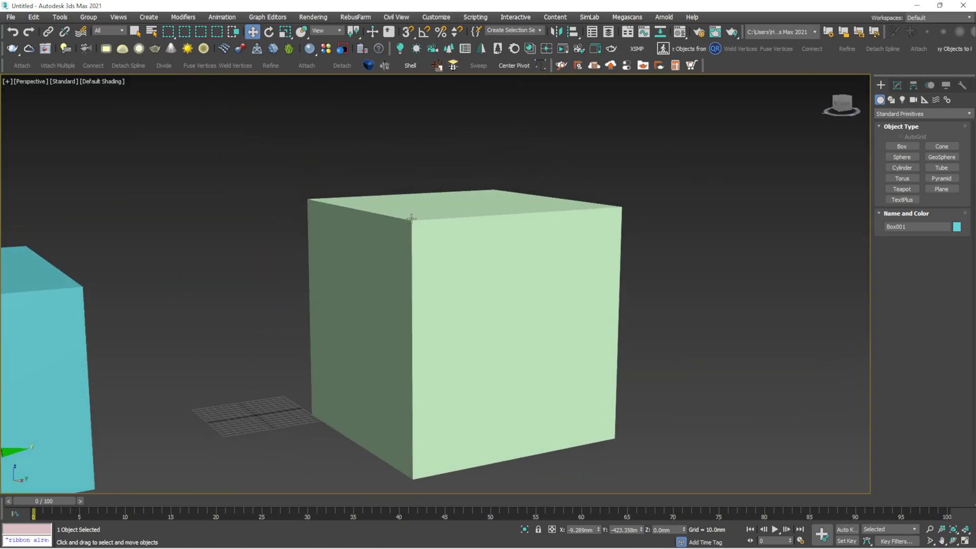
{"action": "scroll", "coordinate": [408, 219], "scroll_direction": "down", "scroll_amount": 3}
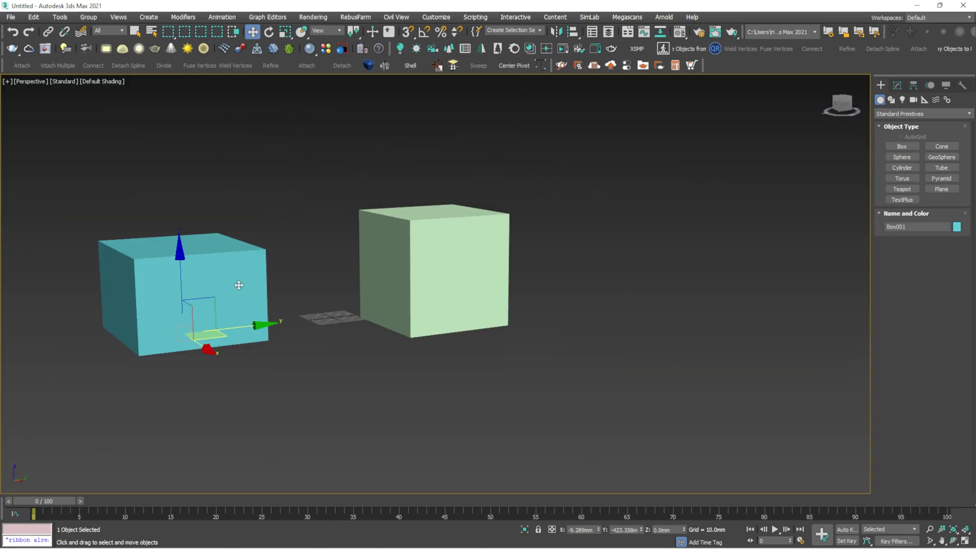
{"action": "scroll", "coordinate": [239, 285], "scroll_direction": "up", "scroll_amount": 2}
{"action": "middle_click_drag", "start_coordinate": [261, 289], "coordinate": [87, 131], "text": "alt"}
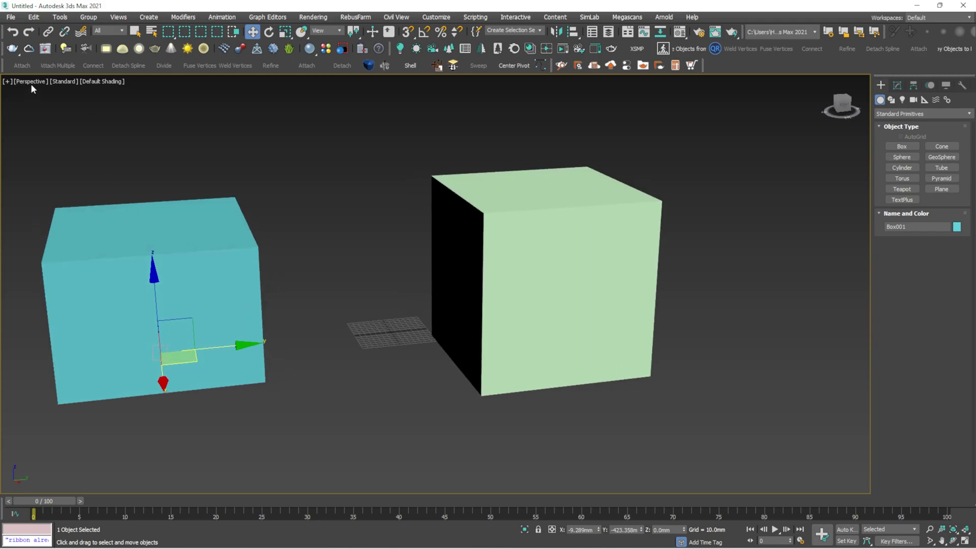
{"action": "middle_click_drag", "start_coordinate": [239, 218], "coordinate": [385, 151], "text": "alt"}
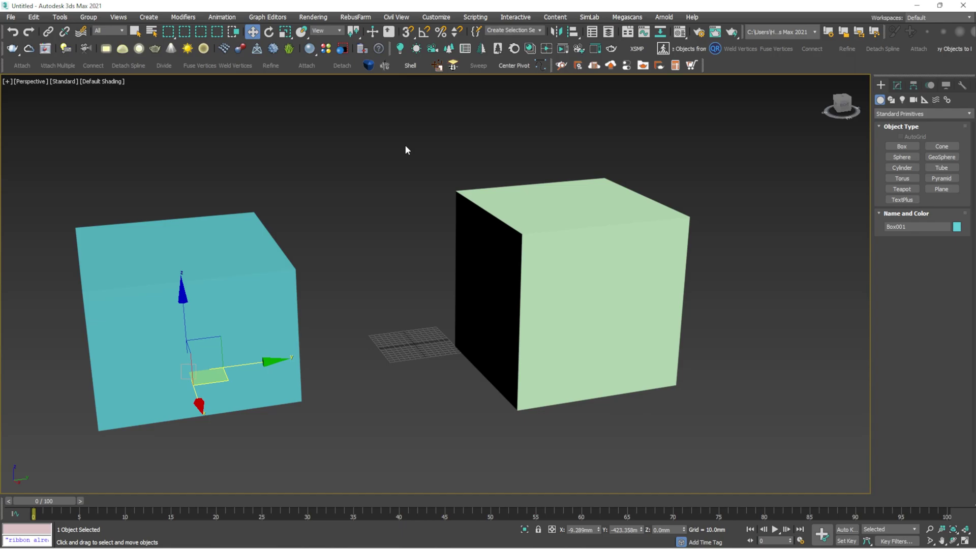
- Turn on 3D snapping and move the teal box by its lower front corner vertex to about X -77, Y -400, Z -51 mm
{"action": "key", "text": "s"}
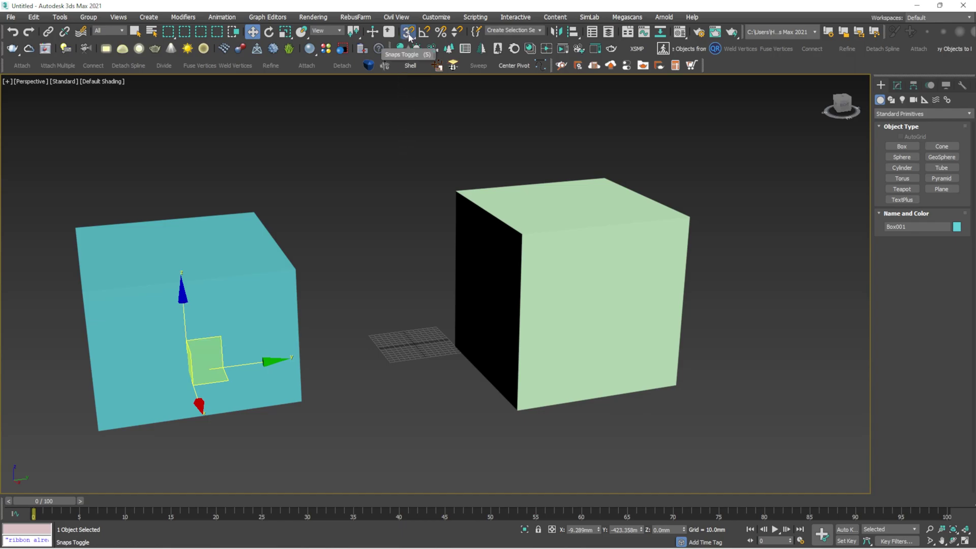
{"action": "left_click_drag", "start_coordinate": [408, 32], "coordinate": [409, 80]}
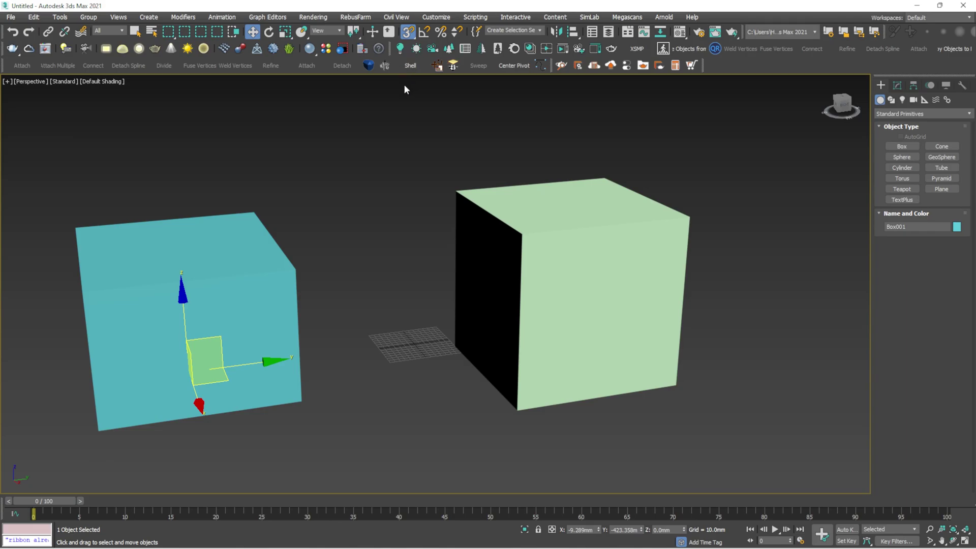
{"action": "middle_click_drag", "start_coordinate": [369, 248], "coordinate": [338, 289], "text": "alt"}
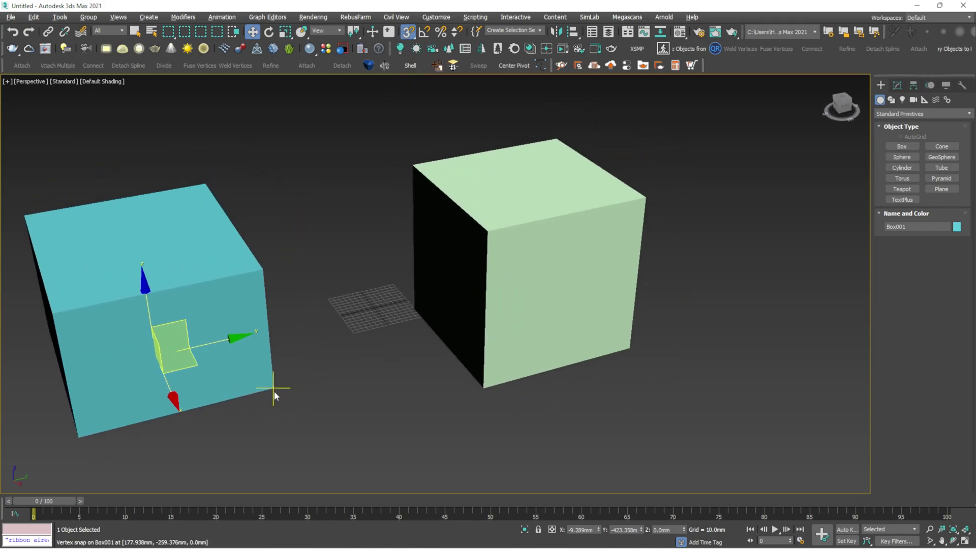
{"action": "mouse_move", "coordinate": [270, 387]}
{"action": "left_mouse_down"}
{"action": "mouse_move", "coordinate": [263, 378]}
{"action": "mouse_move", "coordinate": [295, 190]}
{"action": "mouse_move", "coordinate": [192, 279]}
{"action": "mouse_move", "coordinate": [379, 141]}
{"action": "mouse_move", "coordinate": [417, 163]}
{"action": "mouse_move", "coordinate": [428, 212]}
{"action": "mouse_move", "coordinate": [473, 230]}
{"action": "mouse_move", "coordinate": [648, 197]}
{"action": "mouse_move", "coordinate": [554, 144]}
{"action": "mouse_move", "coordinate": [542, 147]}
{"action": "mouse_move", "coordinate": [649, 198]}
{"action": "mouse_move", "coordinate": [485, 235]}
{"action": "mouse_move", "coordinate": [407, 173]}
{"action": "mouse_move", "coordinate": [268, 289]}
{"action": "mouse_move", "coordinate": [277, 389]}
{"action": "left_mouse_up"}
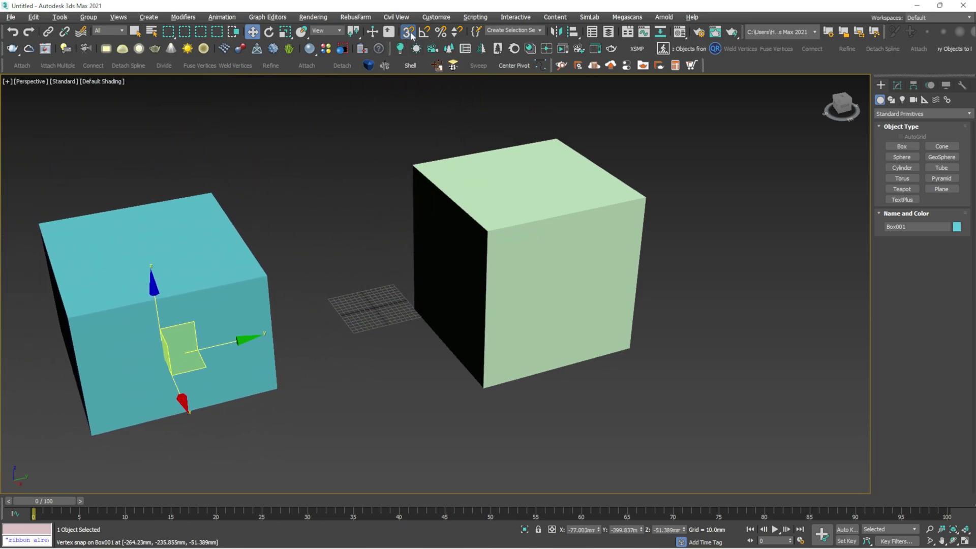
- Switch to 2.5D snapping, try to snap the teal box's lower corner onto the green box's top back corner, and undo that move
{"action": "left_click_drag", "start_coordinate": [410, 35], "coordinate": [411, 66]}
{"action": "left_click_drag", "start_coordinate": [276, 388], "coordinate": [552, 138]}
{"action": "middle_click_drag", "start_coordinate": [549, 152], "coordinate": [583, 202]}
{"action": "key", "text": "super"}
{"action": "left_click", "coordinate": [648, 137]}
{"action": "left_click", "coordinate": [422, 213]}
{"action": "scroll", "coordinate": [422, 214], "scroll_direction": "down", "scroll_amount": 8}
{"action": "key", "text": "ctrl+z"}
{"action": "key", "text": "ctrl+z"}
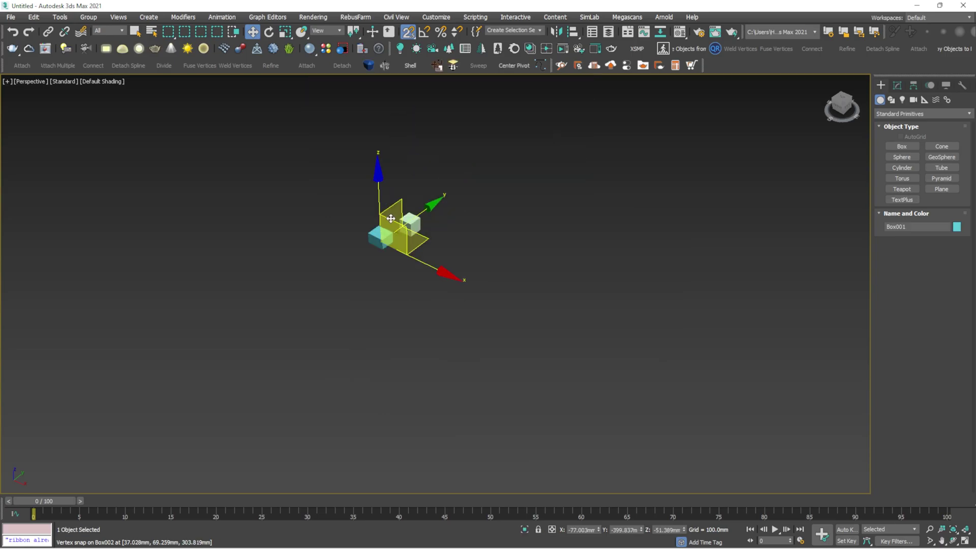
{"action": "scroll", "coordinate": [397, 229], "scroll_direction": "up", "scroll_amount": 7}
{"action": "middle_click_drag", "start_coordinate": [432, 218], "coordinate": [427, 131], "text": "alt"}
{"action": "left_click", "coordinate": [364, 187]}
{"action": "middle_click_drag", "start_coordinate": [364, 187], "coordinate": [328, 257]}
{"action": "left_click", "coordinate": [426, 136]}
{"action": "left_click", "coordinate": [361, 242]}
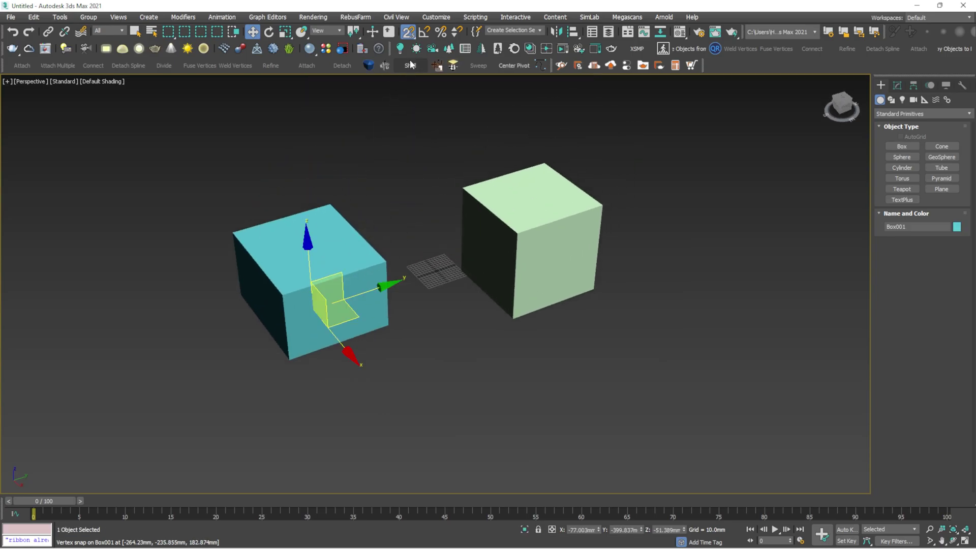
- Switch the viewport to the Top view, keeping the teal box selected and 2.5D snapping on
{"action": "left_click", "coordinate": [410, 34]}
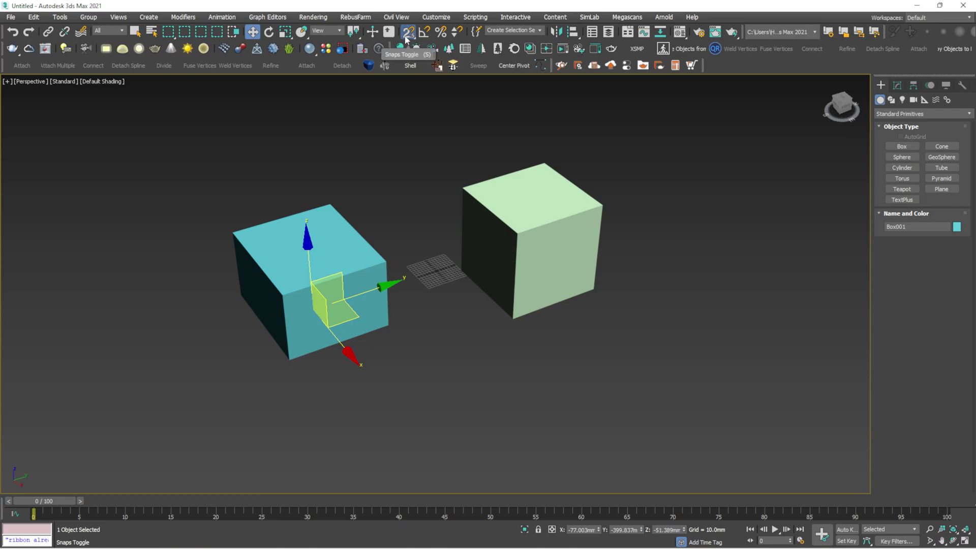
{"action": "key", "text": "t"}
{"action": "left_click", "coordinate": [489, 190]}
{"action": "left_click_drag", "start_coordinate": [508, 128], "coordinate": [578, 203]}
{"action": "scroll", "coordinate": [578, 199], "scroll_direction": "up", "scroll_amount": 3}
{"action": "scroll", "coordinate": [578, 196], "scroll_direction": "down", "scroll_amount": 4}
{"action": "left_click", "coordinate": [452, 290]}
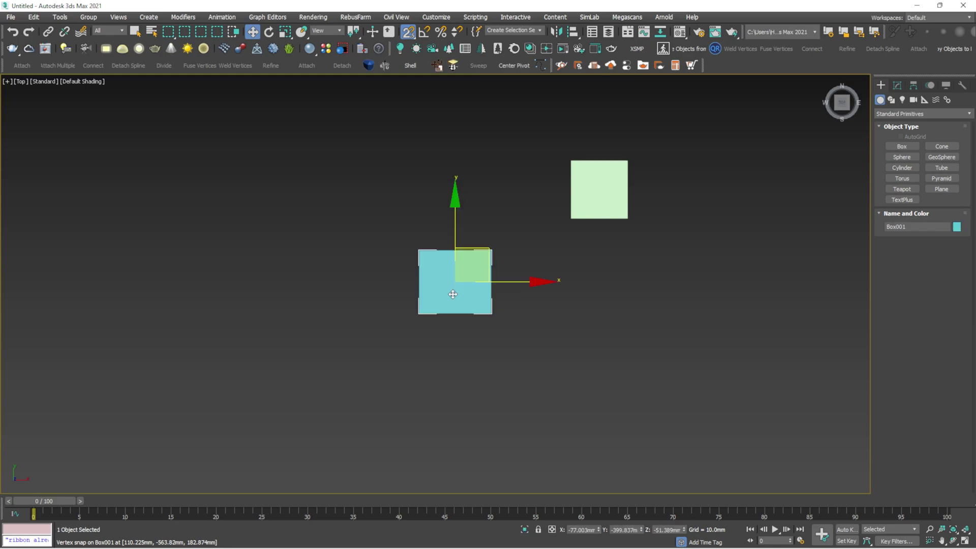
- Move the teal box by its upper right corner vertex to about X 40, Y -84 mm, and clear the selection
{"action": "scroll", "coordinate": [472, 304], "scroll_direction": "up", "scroll_amount": 4}
{"action": "middle_click_drag", "start_coordinate": [524, 192], "coordinate": [390, 281]}
{"action": "scroll", "coordinate": [390, 280], "scroll_direction": "down", "scroll_amount": 3}
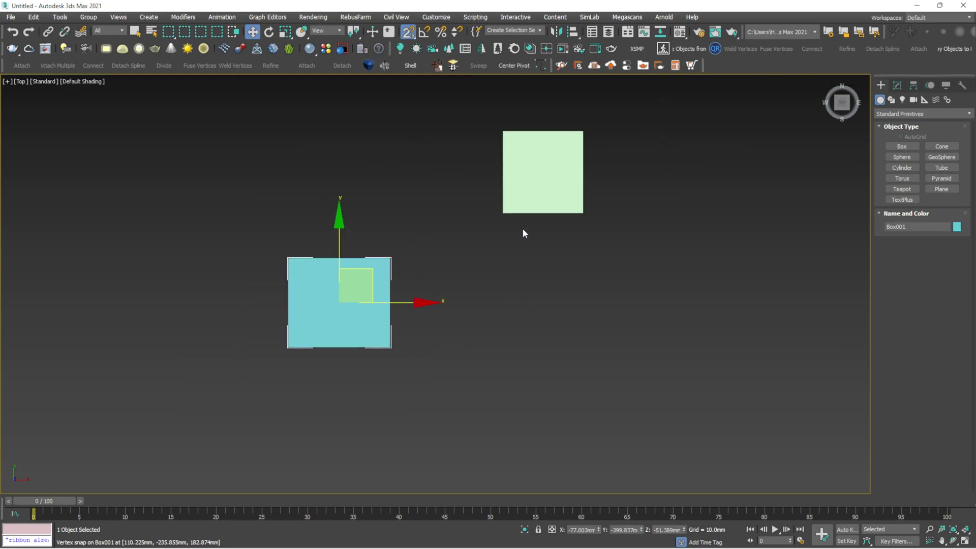
{"action": "middle_click_drag", "start_coordinate": [523, 233], "coordinate": [488, 287]}
{"action": "scroll", "coordinate": [356, 311], "scroll_direction": "up", "scroll_amount": 3}
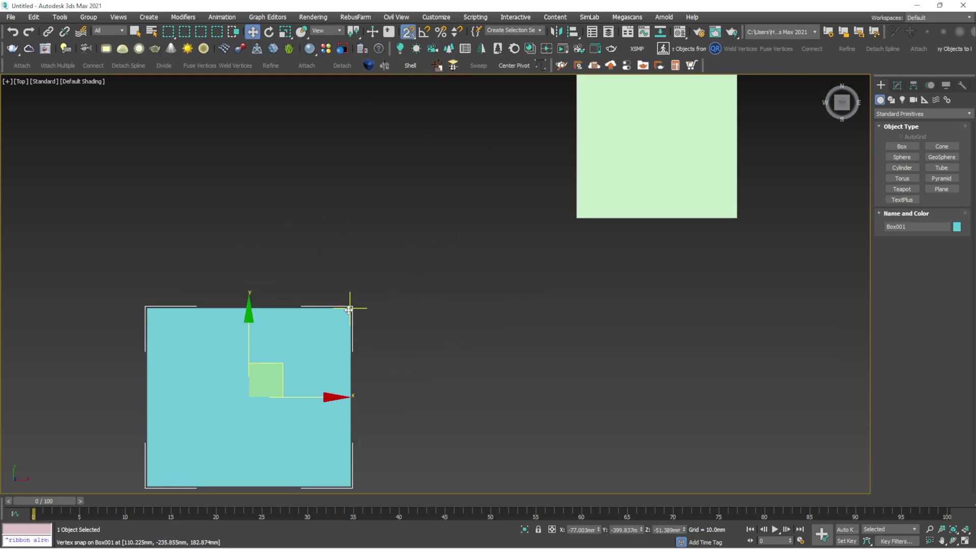
{"action": "left_click_drag", "start_coordinate": [349, 309], "coordinate": [500, 229]}
{"action": "middle_click_drag", "start_coordinate": [499, 228], "coordinate": [457, 355]}
{"action": "left_click_drag", "start_coordinate": [454, 359], "coordinate": [373, 264]}
{"action": "left_click", "coordinate": [371, 157]}
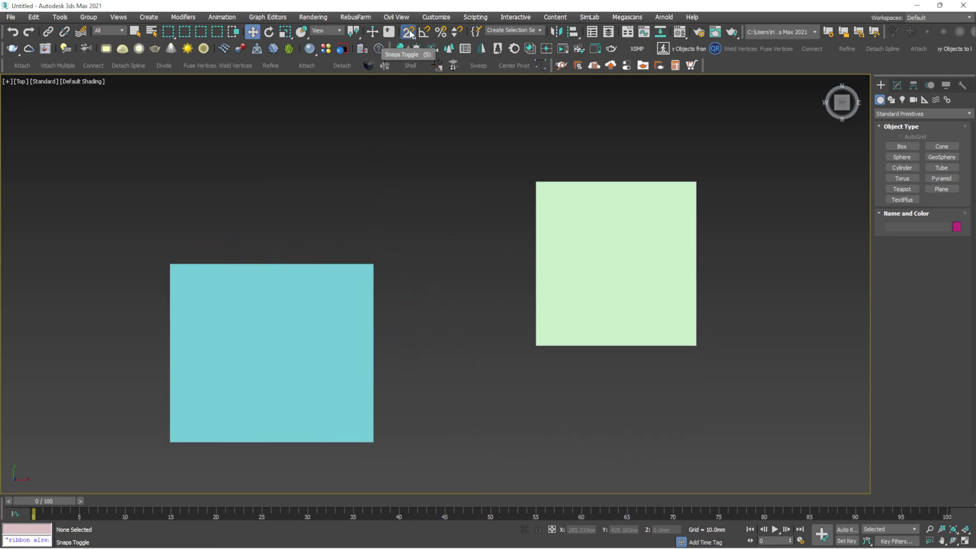
- Switch to 3D snapping, snap the teal box's upper right corner onto the green box's upper left corner, and return to the Perspective view
{"action": "left_click_drag", "start_coordinate": [410, 34], "coordinate": [414, 81]}
{"action": "left_click", "coordinate": [361, 278]}
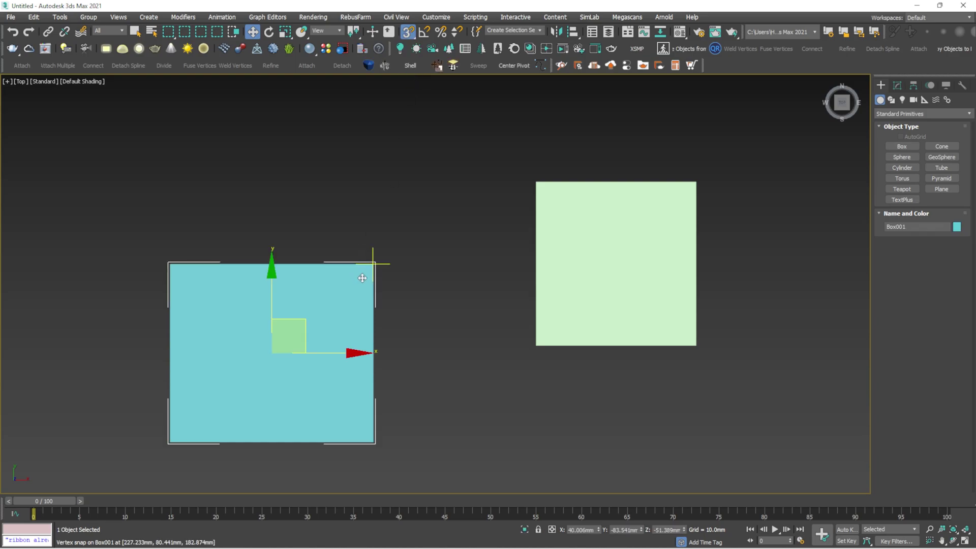
{"action": "mouse_move", "coordinate": [370, 265]}
{"action": "left_mouse_down"}
{"action": "mouse_move", "coordinate": [534, 182]}
{"action": "mouse_move", "coordinate": [377, 272]}
{"action": "mouse_move", "coordinate": [532, 181]}
{"action": "mouse_move", "coordinate": [480, 227]}
{"action": "mouse_move", "coordinate": [496, 192]}
{"action": "mouse_move", "coordinate": [535, 182]}
{"action": "left_mouse_up"}
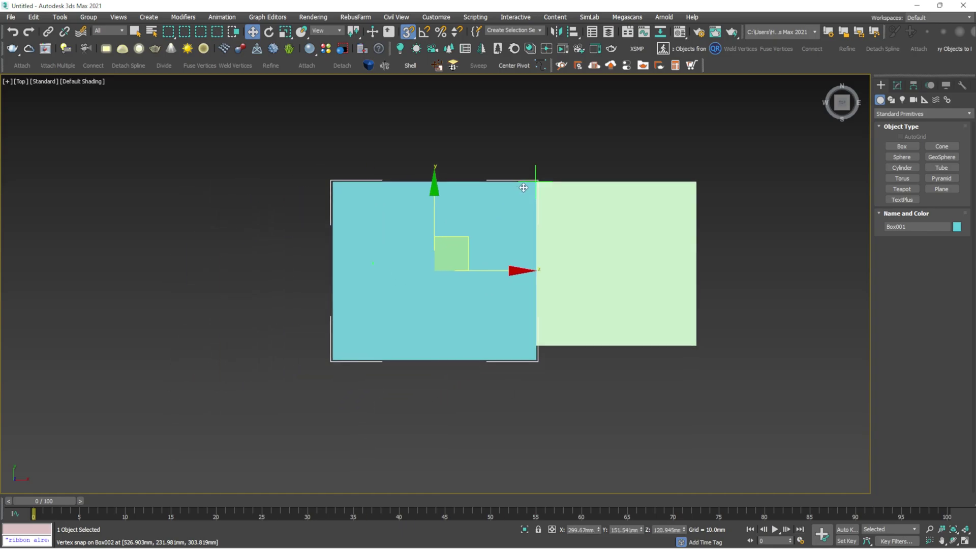
{"action": "key", "text": "p"}
{"action": "scroll", "coordinate": [492, 185], "scroll_direction": "up", "scroll_amount": 5}
{"action": "middle_click_drag", "start_coordinate": [525, 206], "coordinate": [514, 144], "text": "alt"}
- Turn snapping off and move the teal box away from the green box to about X 121, Y 68, Z 70 mm
{"action": "key", "text": "s"}
{"action": "left_click_drag", "start_coordinate": [386, 267], "coordinate": [360, 468]}
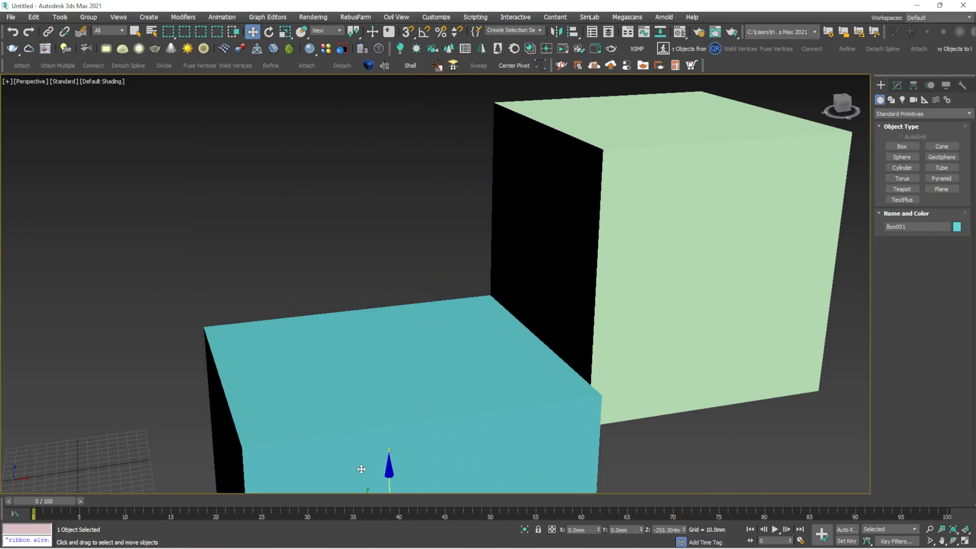
{"action": "key", "text": "ctrl+z"}
{"action": "scroll", "coordinate": [499, 124], "scroll_direction": "down", "scroll_amount": 3}
{"action": "left_click_drag", "start_coordinate": [468, 269], "coordinate": [337, 284]}
{"action": "scroll", "coordinate": [480, 113], "scroll_direction": "up", "scroll_amount": 4}
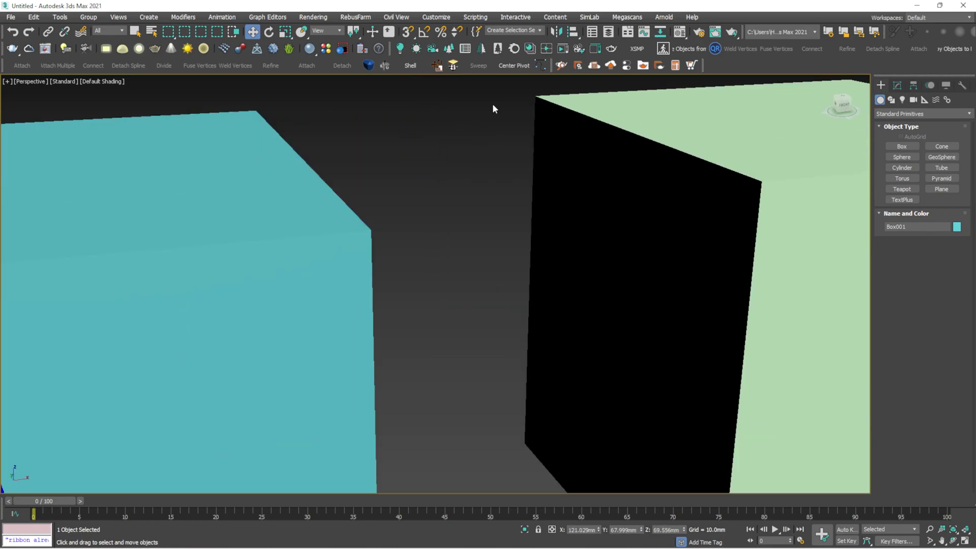
{"action": "middle_click_drag", "start_coordinate": [537, 98], "coordinate": [503, 115]}
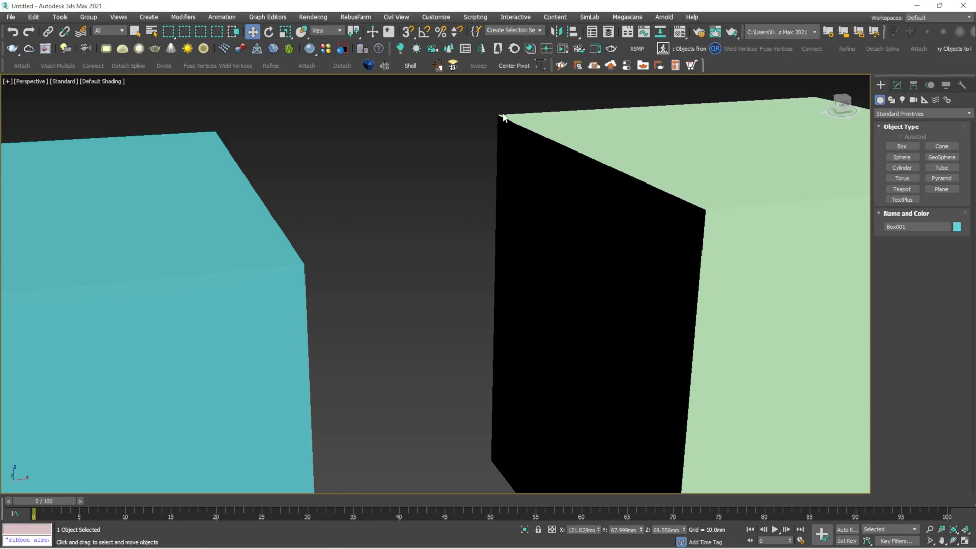
{"action": "scroll", "coordinate": [500, 119], "scroll_direction": "down", "scroll_amount": 5}
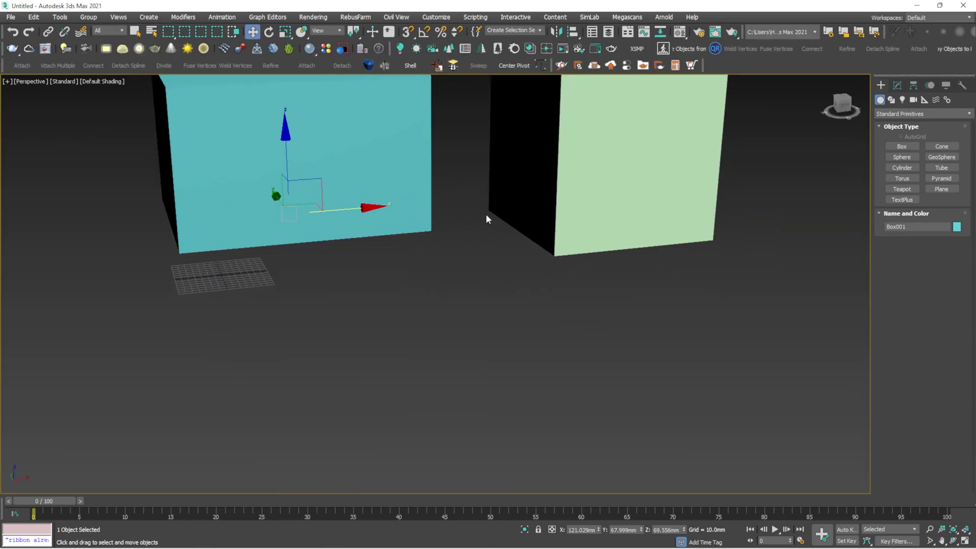
{"action": "middle_click_drag", "start_coordinate": [487, 213], "coordinate": [481, 334], "text": "alt"}
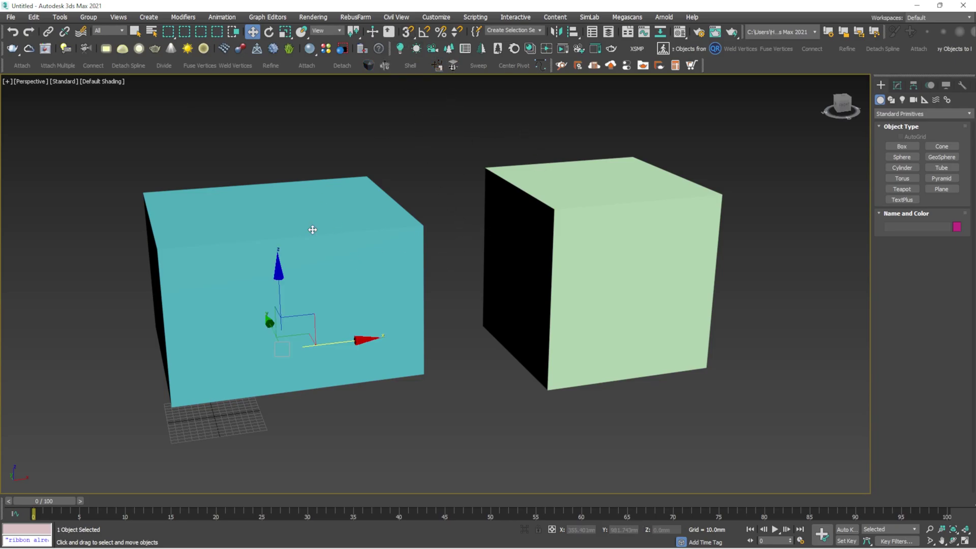
- Clear the selection, open the Grid and Snap Settings and place the dialog over the green box
{"action": "middle_click_drag", "start_coordinate": [375, 283], "coordinate": [385, 298], "text": "alt"}
{"action": "left_click", "coordinate": [397, 157]}
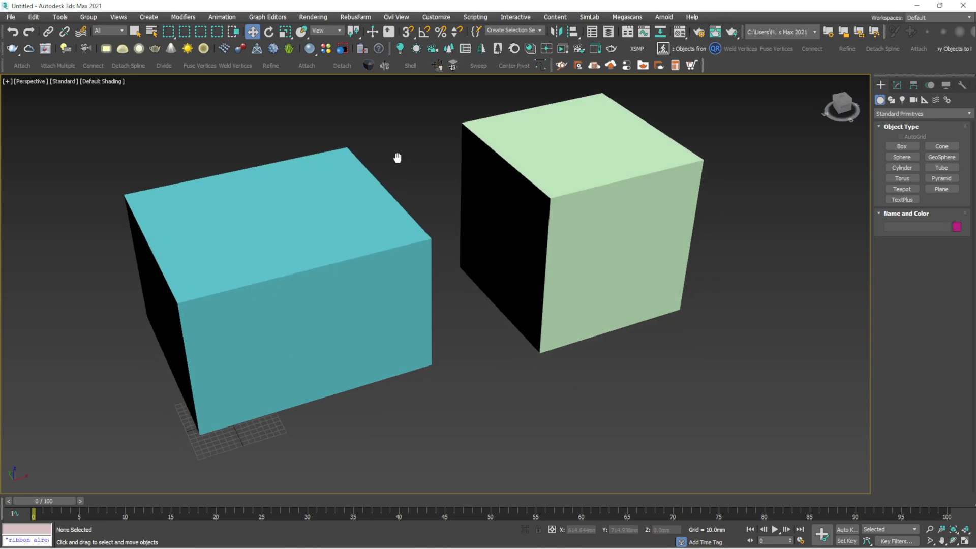
{"action": "middle_click_drag", "start_coordinate": [397, 157], "coordinate": [395, 210]}
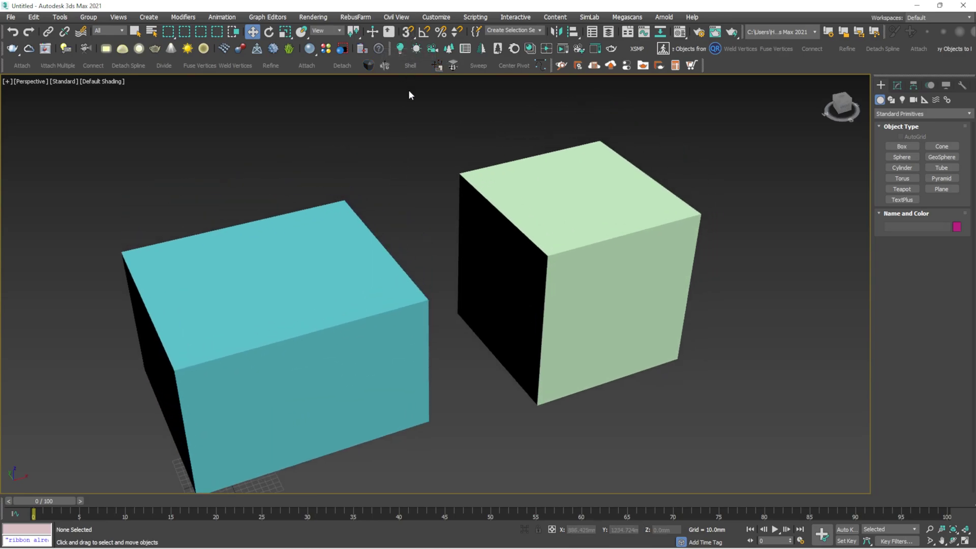
{"action": "left_click", "coordinate": [356, 226]}
{"action": "left_click", "coordinate": [413, 138]}
{"action": "right_click", "coordinate": [408, 33]}
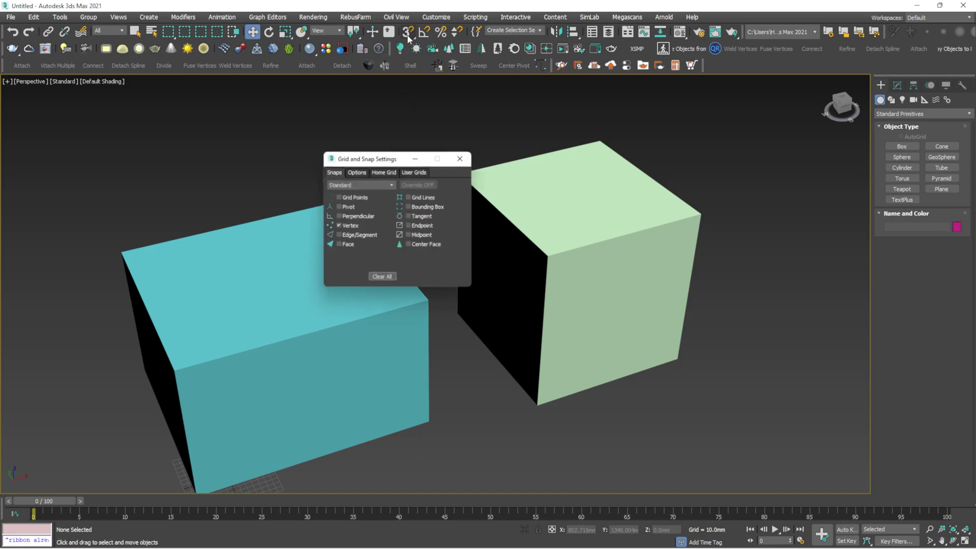
{"action": "left_click_drag", "start_coordinate": [390, 152], "coordinate": [554, 103]}
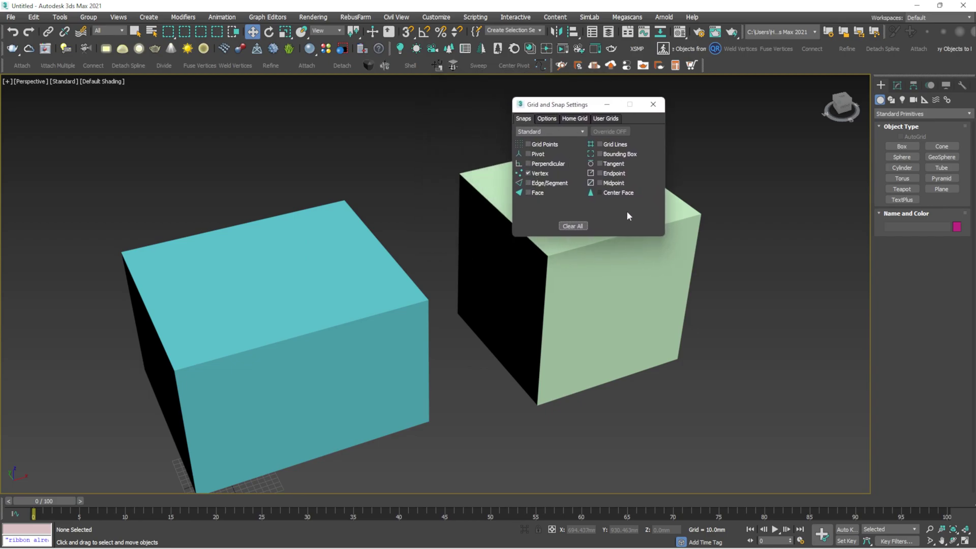
- Select the teal box and move it along X, farther from the green box, to about X -146 mm
{"action": "scroll", "coordinate": [370, 221], "scroll_direction": "down", "scroll_amount": 5}
{"action": "left_click", "coordinate": [348, 267]}
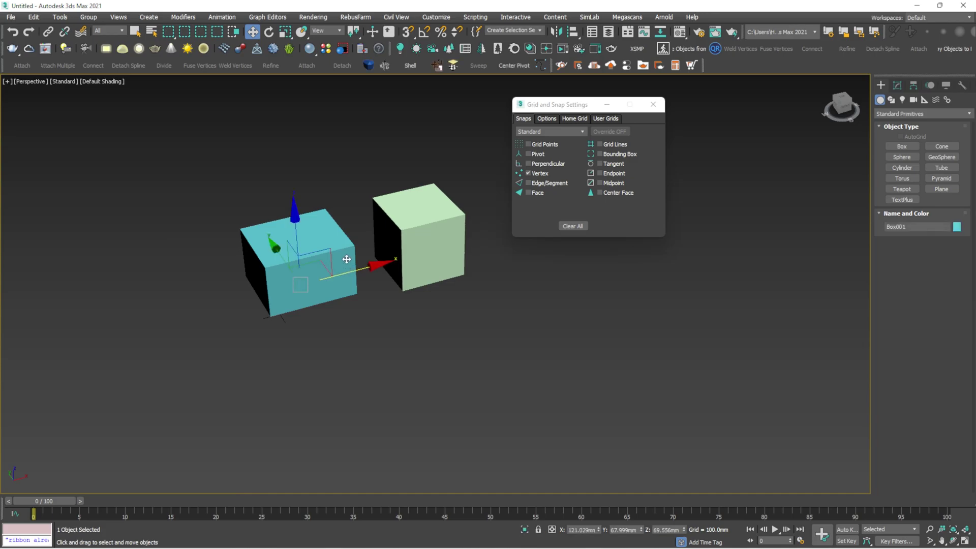
{"action": "left_click_drag", "start_coordinate": [355, 273], "coordinate": [277, 297]}
{"action": "scroll", "coordinate": [324, 256], "scroll_direction": "up", "scroll_amount": 5}
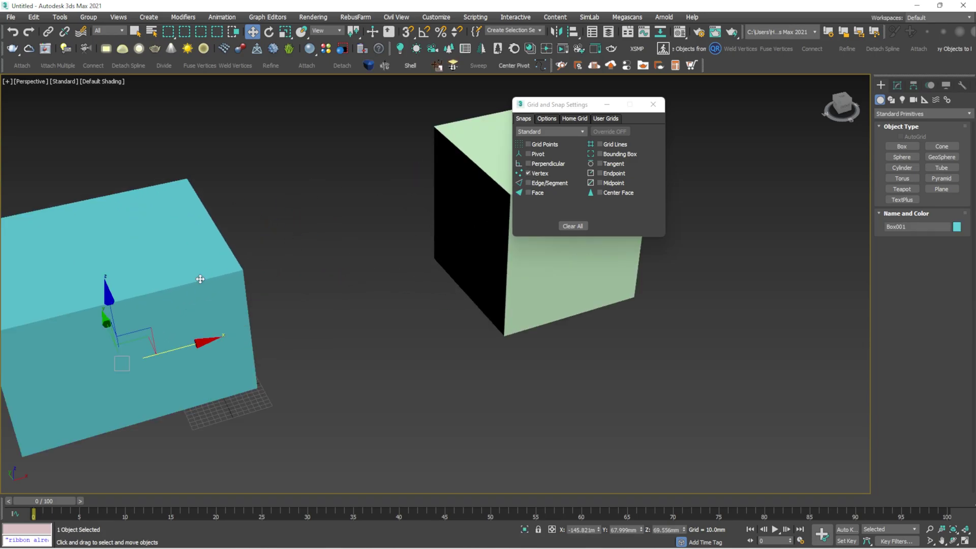
- Turn 3D snapping on and move the teal box by its lower front corner vertex to about X -140, Y 71, Z -20 mm
{"action": "scroll", "coordinate": [250, 353], "scroll_direction": "down", "scroll_amount": 5}
{"action": "key", "text": "s"}
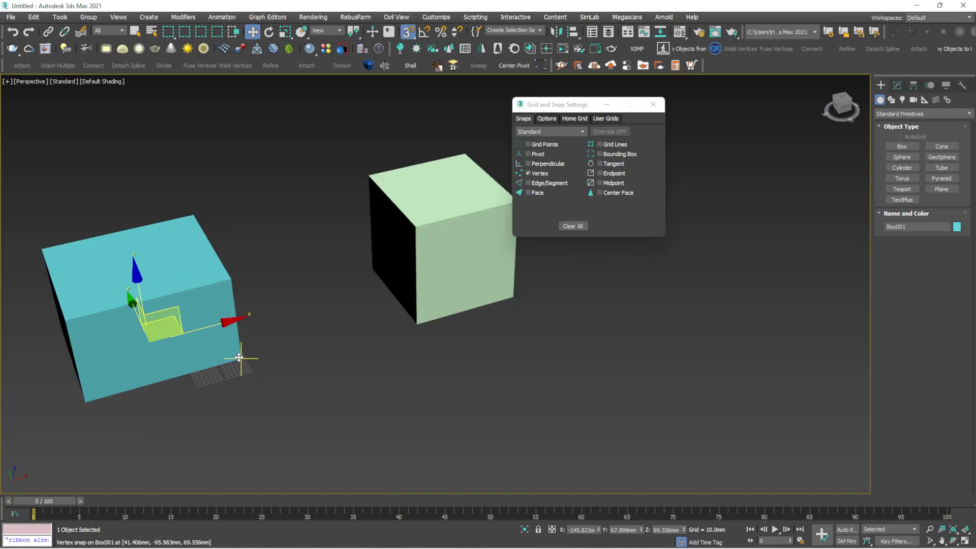
{"action": "left_click_drag", "start_coordinate": [240, 356], "coordinate": [247, 386]}
{"action": "left_click", "coordinate": [226, 266]}
{"action": "left_click", "coordinate": [215, 277]}
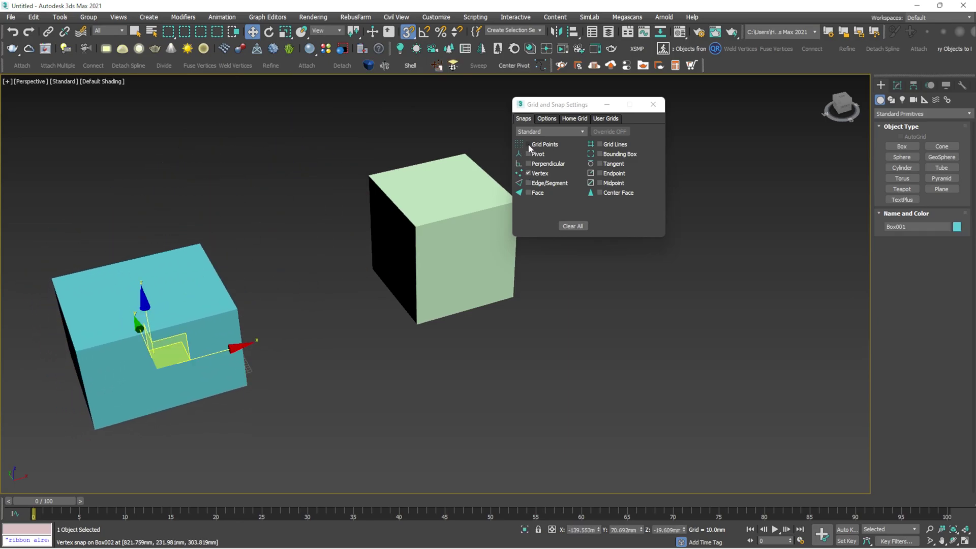
- Replace Vertex snapping with Grid Points snapping, and switch to the Top view with the teal box framed
{"action": "left_click", "coordinate": [529, 173]}
{"action": "left_click", "coordinate": [528, 144]}
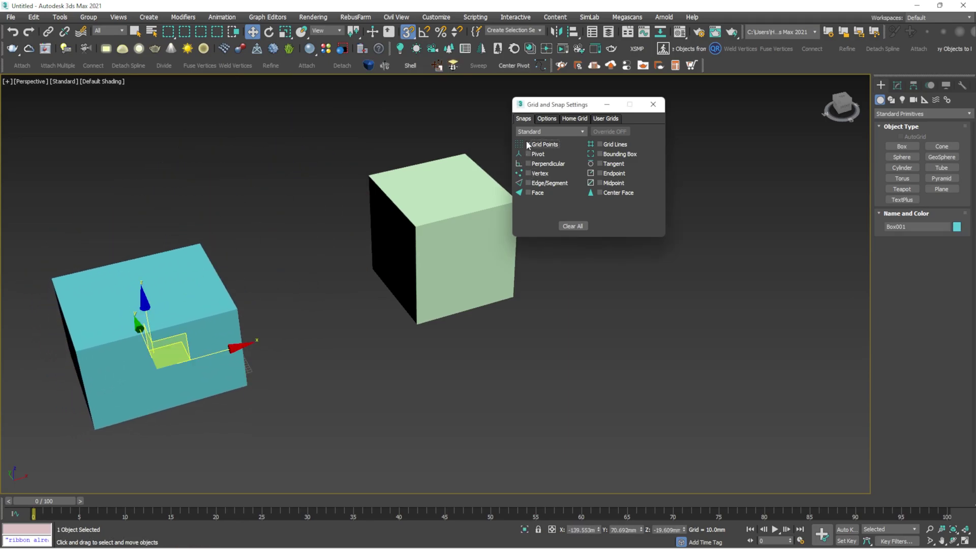
{"action": "scroll", "coordinate": [281, 283], "scroll_direction": "down", "scroll_amount": 3}
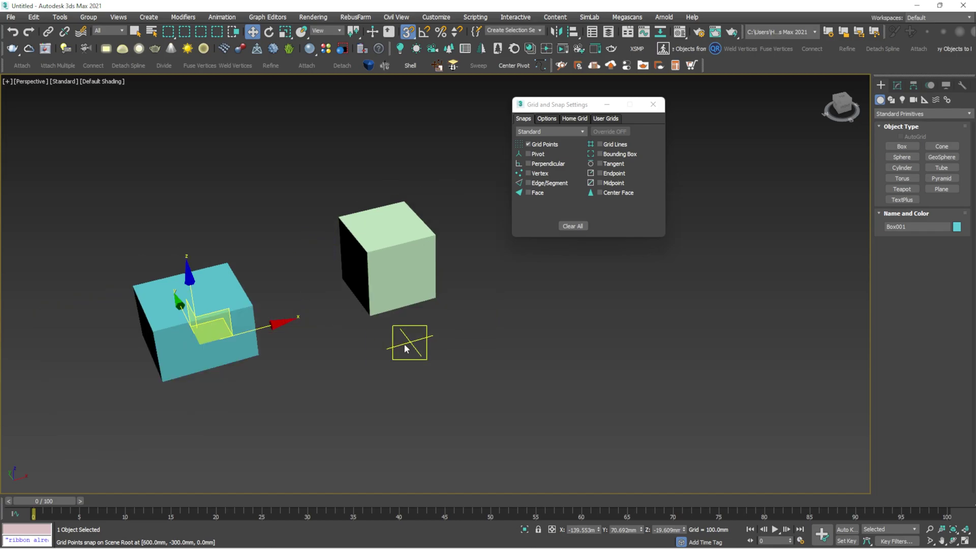
{"action": "scroll", "coordinate": [387, 337], "scroll_direction": "down", "scroll_amount": 4}
{"action": "key", "text": "t"}
{"action": "key", "text": "z"}
{"action": "scroll", "coordinate": [390, 334], "scroll_direction": "down", "scroll_amount": 4}
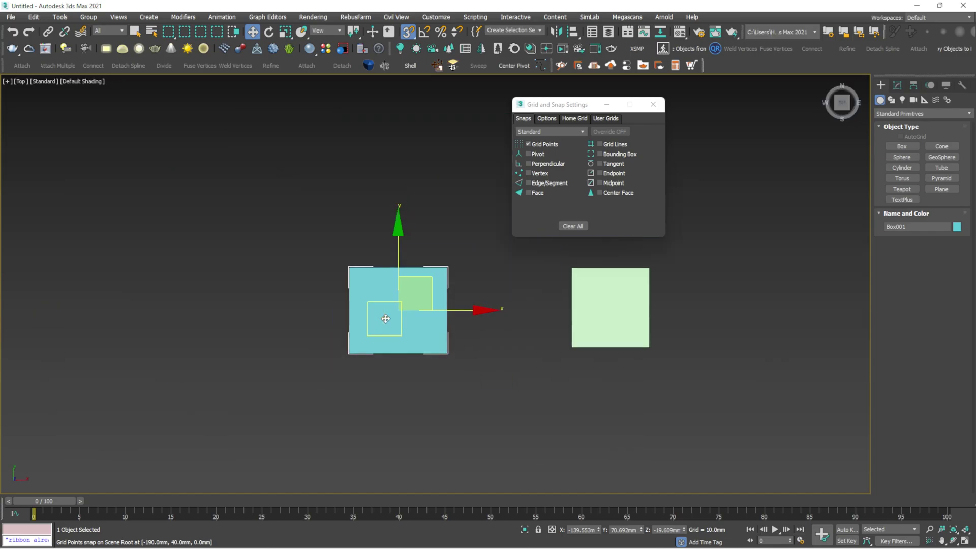
- Move the teal box between grid points to about X 20, Y 51 mm and display the viewport as wireframe
{"action": "scroll", "coordinate": [373, 277], "scroll_direction": "up", "scroll_amount": 3}
{"action": "scroll", "coordinate": [346, 306], "scroll_direction": "down", "scroll_amount": 2}
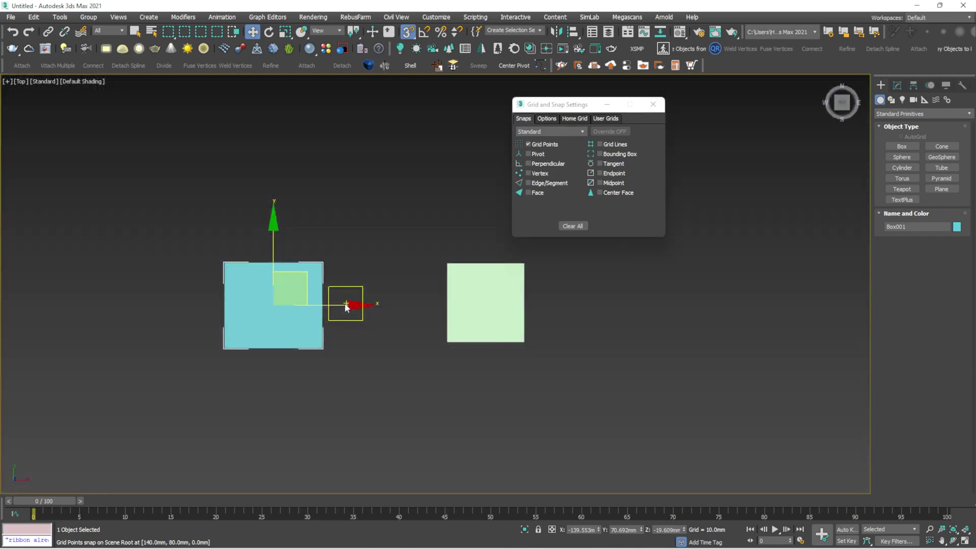
{"action": "scroll", "coordinate": [346, 305], "scroll_direction": "up", "scroll_amount": 5}
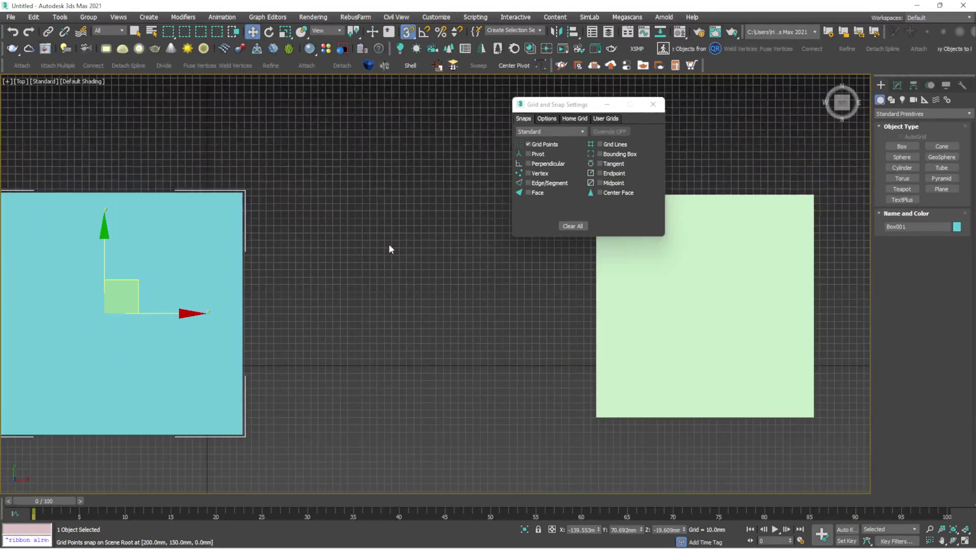
{"action": "scroll", "coordinate": [438, 190], "scroll_direction": "up", "scroll_amount": 3}
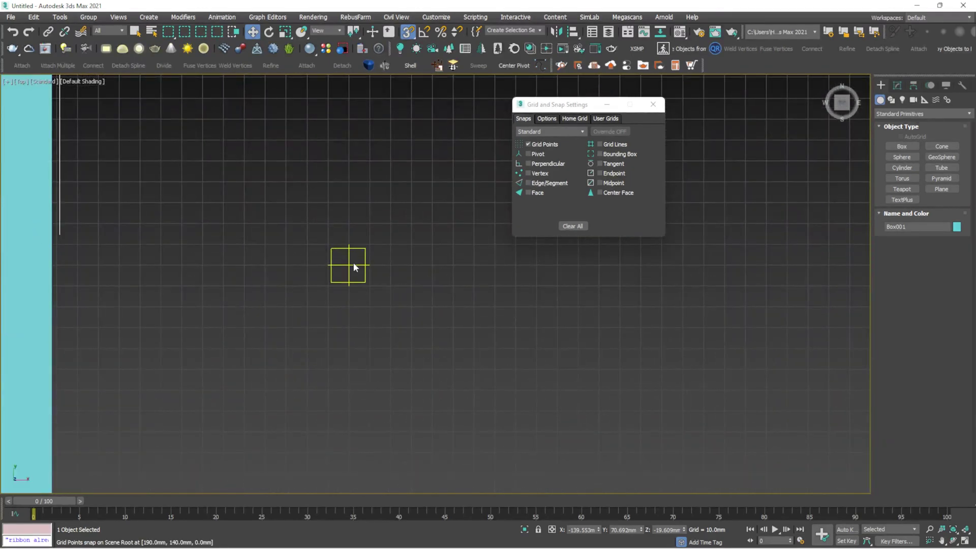
{"action": "scroll", "coordinate": [328, 264], "scroll_direction": "down", "scroll_amount": 3}
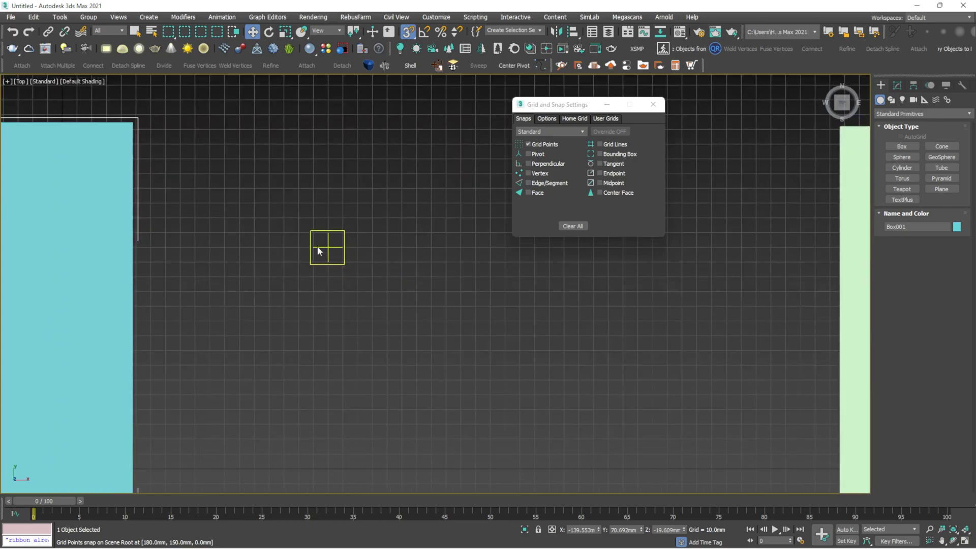
{"action": "left_click_drag", "start_coordinate": [100, 198], "coordinate": [363, 201]}
{"action": "key", "text": "F3"}
{"action": "scroll", "coordinate": [345, 207], "scroll_direction": "down", "scroll_amount": 3}
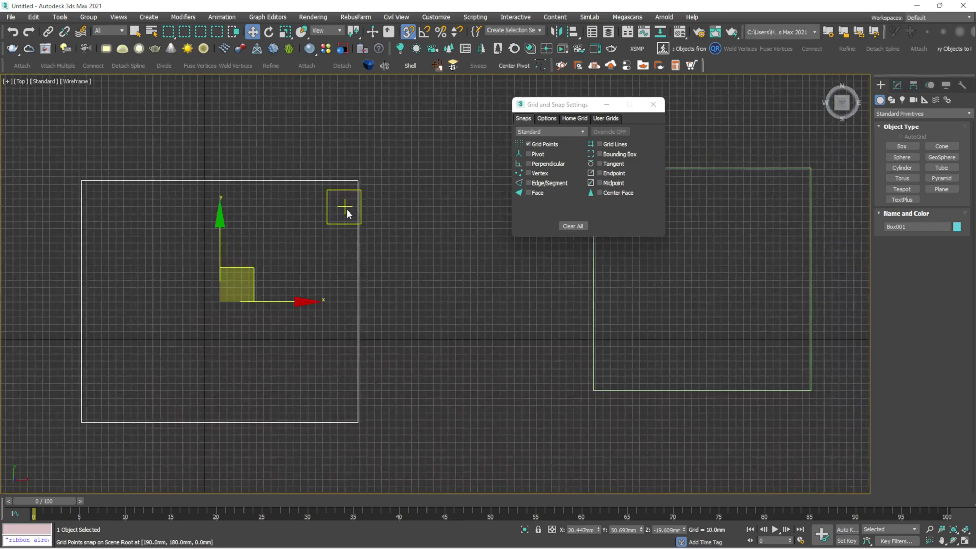
- Snap the box from the grid point near its upper-right corner to another one, to about X 30, Y 11 mm
{"action": "scroll", "coordinate": [343, 213], "scroll_direction": "up", "scroll_amount": 4}
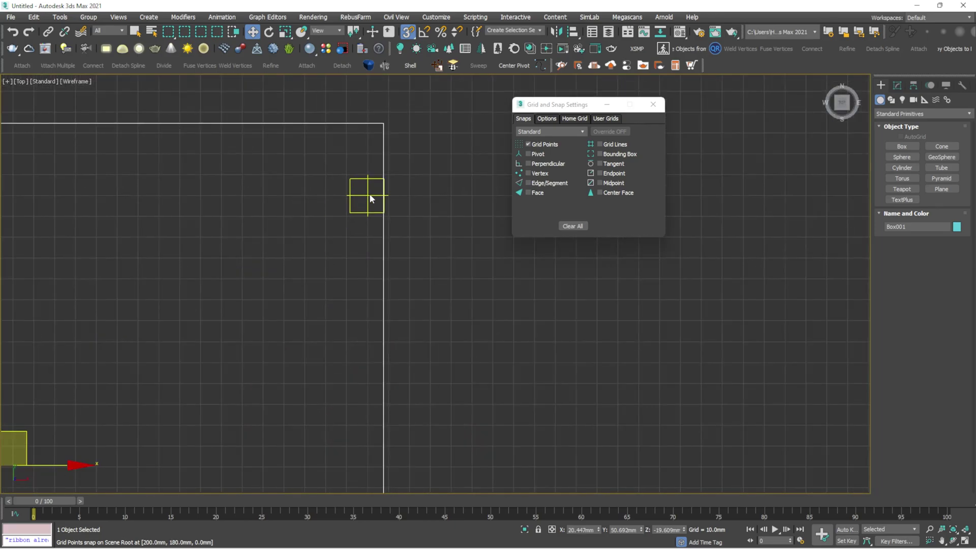
{"action": "mouse_move", "coordinate": [385, 131]}
{"action": "left_mouse_down"}
{"action": "mouse_move", "coordinate": [405, 109]}
{"action": "mouse_move", "coordinate": [382, 164]}
{"action": "mouse_move", "coordinate": [409, 146]}
{"action": "mouse_move", "coordinate": [388, 169]}
{"action": "mouse_move", "coordinate": [414, 218]}
{"action": "left_mouse_up"}
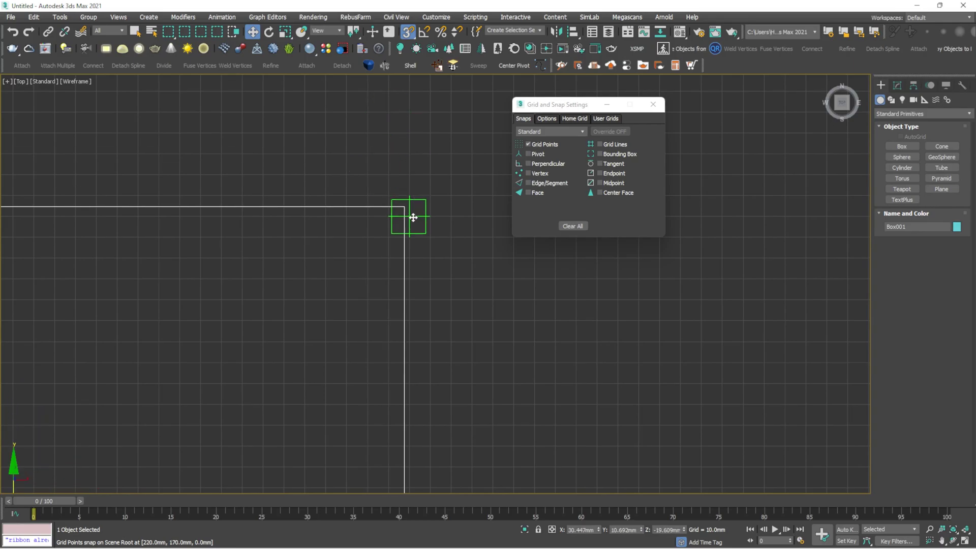
{"action": "scroll", "coordinate": [413, 217], "scroll_direction": "up", "scroll_amount": 2}
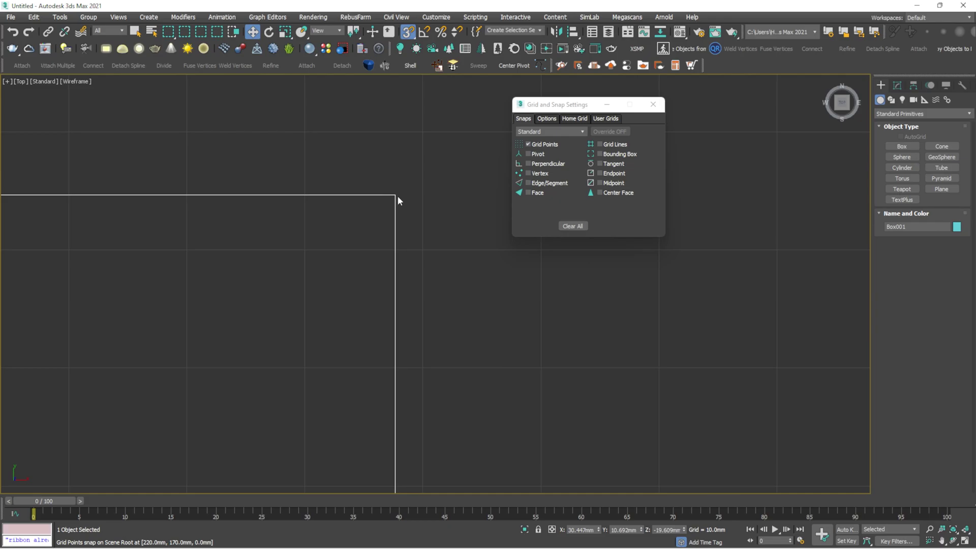
{"action": "scroll", "coordinate": [468, 153], "scroll_direction": "down", "scroll_amount": 2}
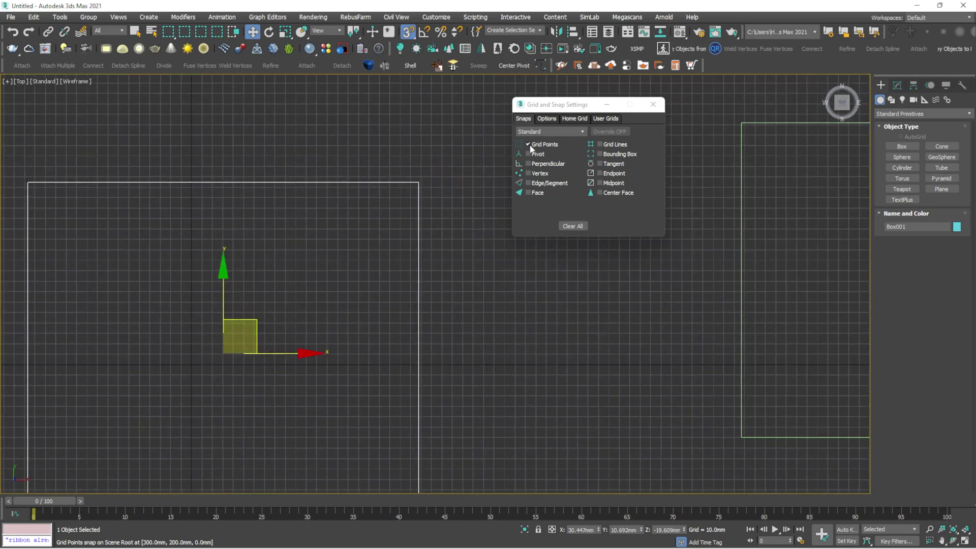
- Replace Grid Points snapping with Pivot snapping and inspect the snap at the selected box's pivot
{"action": "left_click", "coordinate": [528, 144]}
{"action": "scroll", "coordinate": [497, 159], "scroll_direction": "down", "scroll_amount": 3}
{"action": "left_click", "coordinate": [528, 154]}
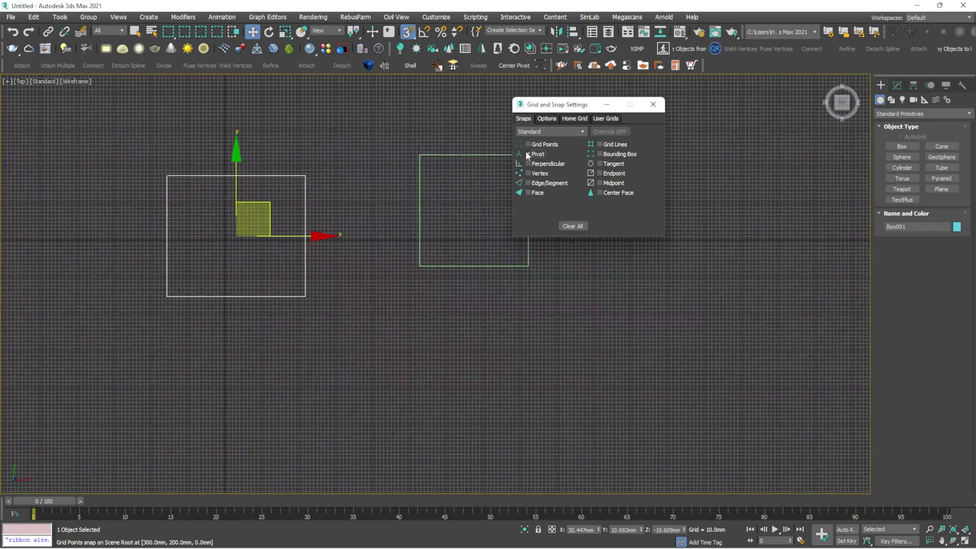
{"action": "left_click", "coordinate": [299, 170]}
{"action": "left_click", "coordinate": [236, 236]}
{"action": "scroll", "coordinate": [232, 235], "scroll_direction": "up", "scroll_amount": 4}
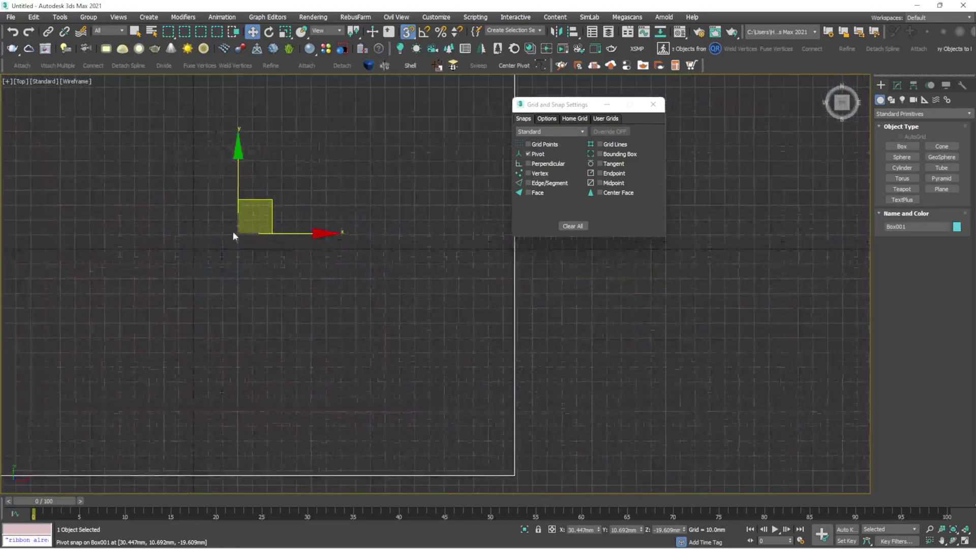
- Clear the selection, reselect the box by its edge and move it with Pivot snapping to about X 115, Y 40 mm
{"action": "scroll", "coordinate": [233, 231], "scroll_direction": "down", "scroll_amount": 3}
{"action": "left_click", "coordinate": [227, 230]}
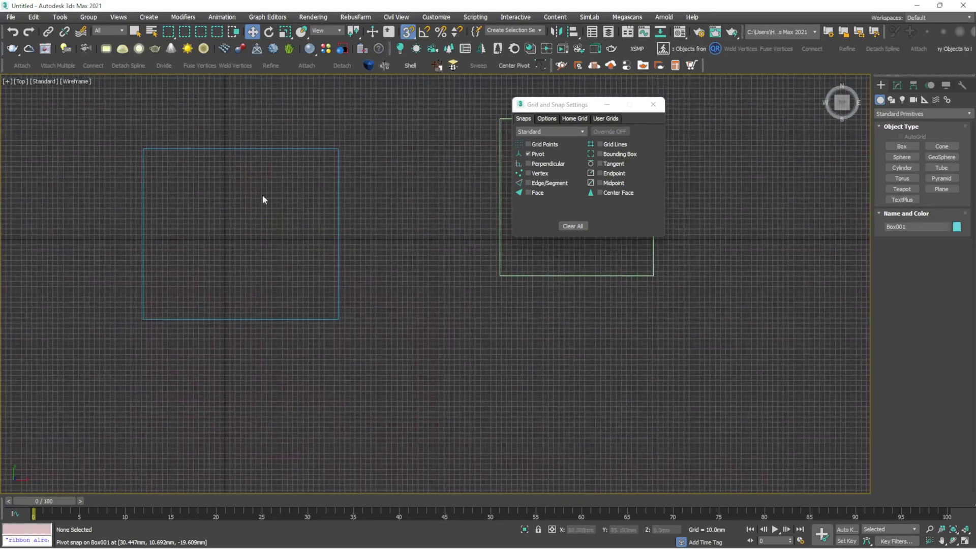
{"action": "left_click", "coordinate": [339, 200]}
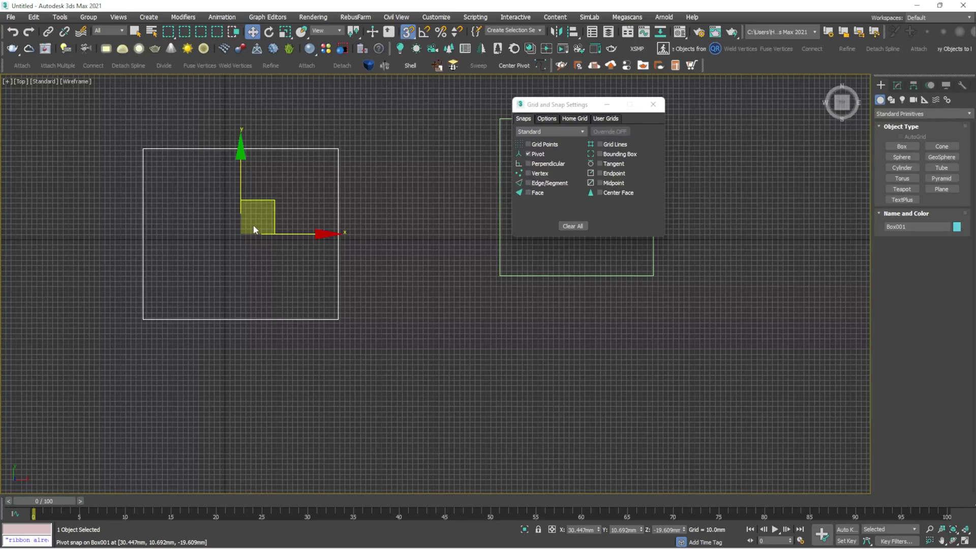
{"action": "mouse_move", "coordinate": [275, 203]}
{"action": "left_mouse_down"}
{"action": "mouse_move", "coordinate": [243, 288]}
{"action": "mouse_move", "coordinate": [331, 161]}
{"action": "mouse_move", "coordinate": [227, 232]}
{"action": "mouse_move", "coordinate": [231, 247]}
{"action": "mouse_move", "coordinate": [331, 157]}
{"action": "mouse_move", "coordinate": [353, 167]}
{"action": "mouse_move", "coordinate": [285, 218]}
{"action": "left_mouse_up"}
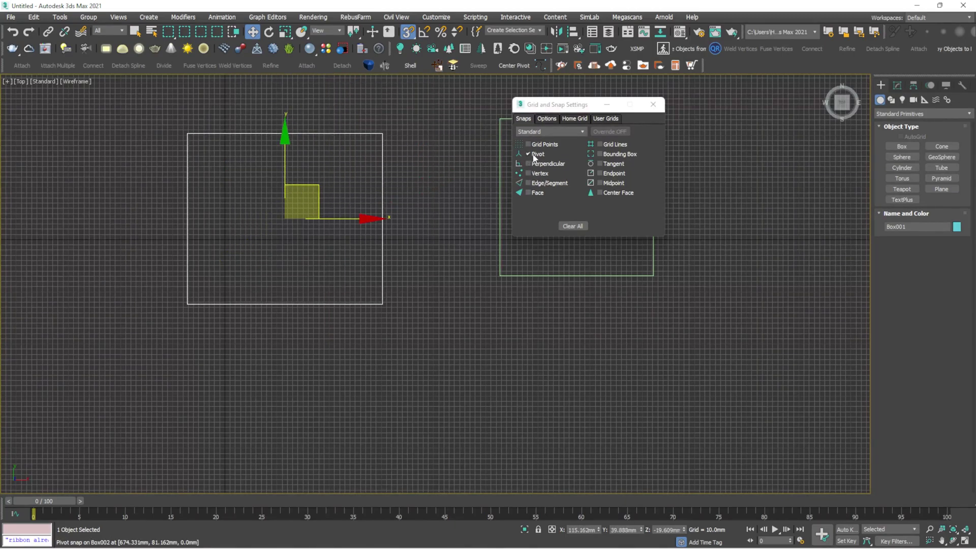
- Replace Pivot snapping with Edge/Segment and move the box by its right, lower and left edges to about X 38, Y -25, Z -722 mm
{"action": "left_click", "coordinate": [529, 154]}
{"action": "left_click", "coordinate": [528, 183]}
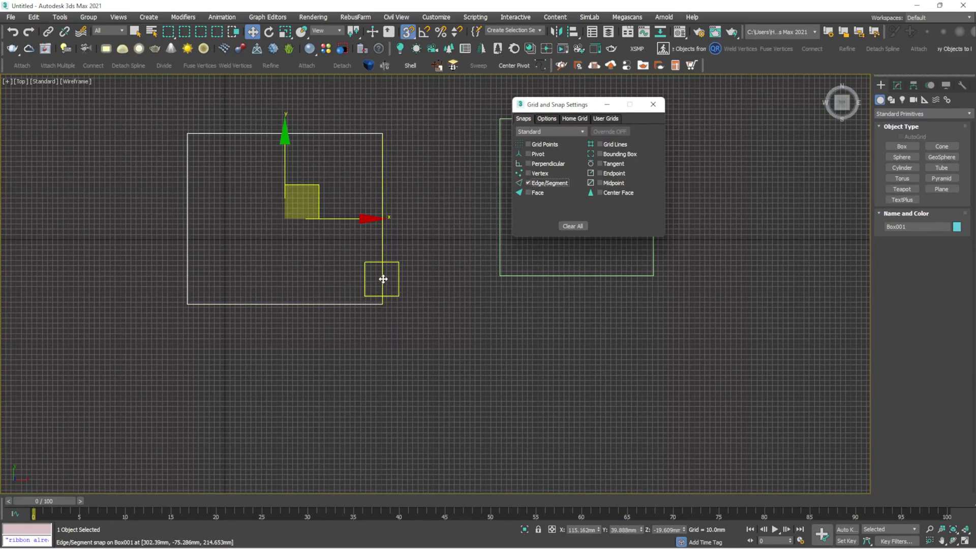
{"action": "mouse_move", "coordinate": [382, 279]}
{"action": "left_mouse_down"}
{"action": "mouse_move", "coordinate": [374, 271]}
{"action": "mouse_move", "coordinate": [388, 273]}
{"action": "left_mouse_up"}
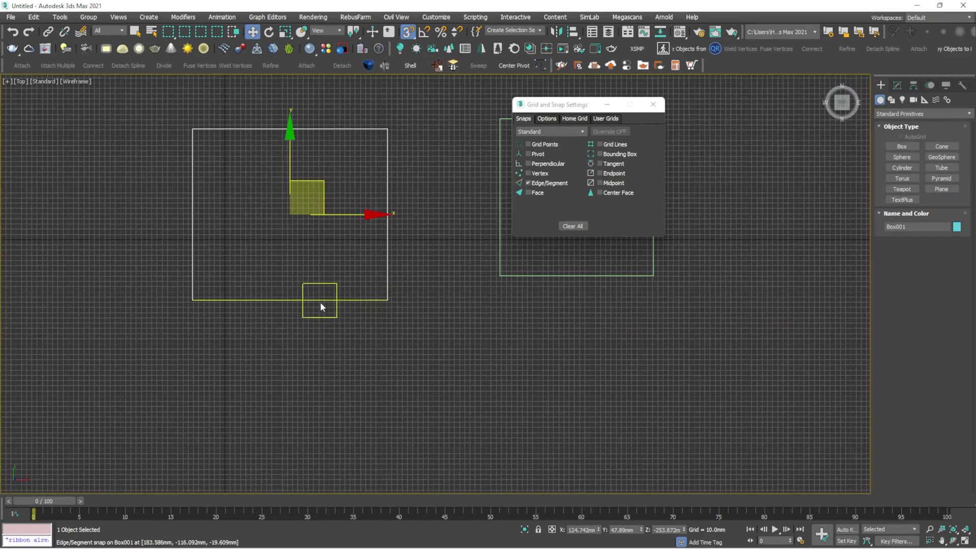
{"action": "left_click_drag", "start_coordinate": [320, 301], "coordinate": [257, 303]}
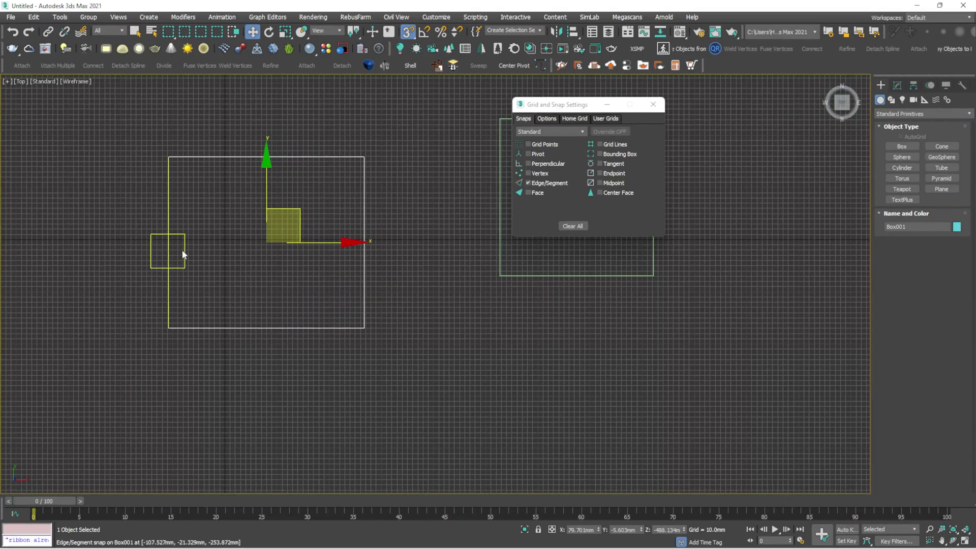
{"action": "left_click_drag", "start_coordinate": [168, 249], "coordinate": [149, 249]}
{"action": "middle_click_drag", "start_coordinate": [303, 185], "coordinate": [229, 202]}
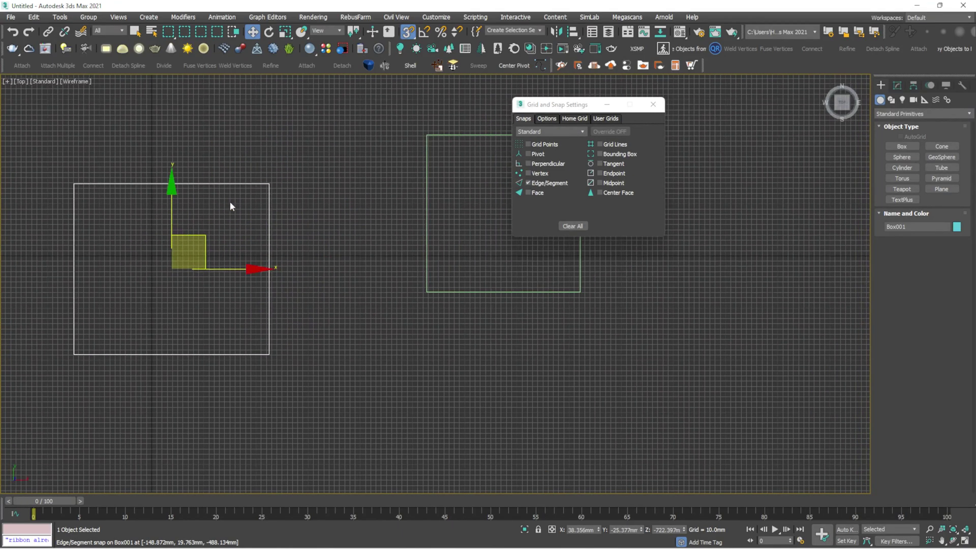
- Add Face snapping, move the box by its face to about X 90, Y 2, Z -957 mm, and turn Face and Edge/Segment off
{"action": "left_click", "coordinate": [528, 192]}
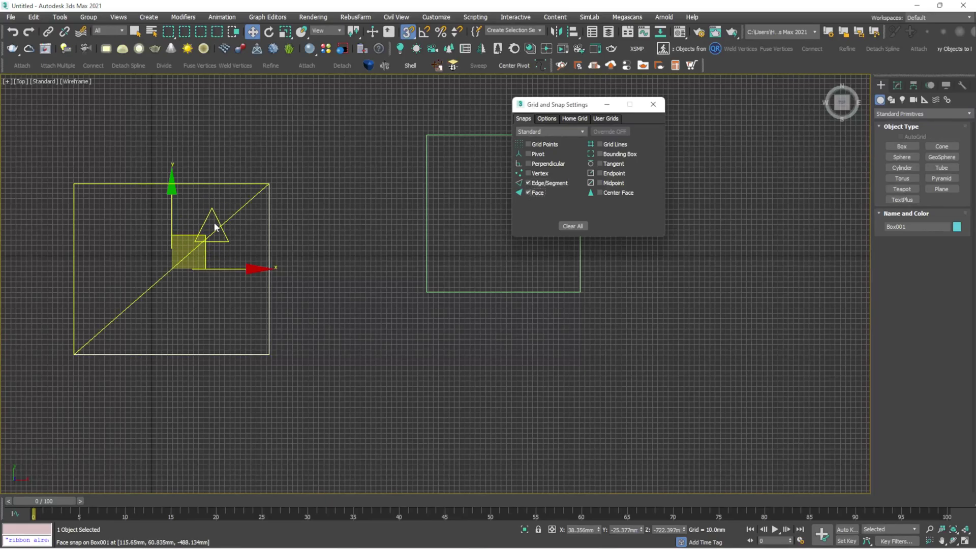
{"action": "left_click_drag", "start_coordinate": [234, 243], "coordinate": [264, 229]}
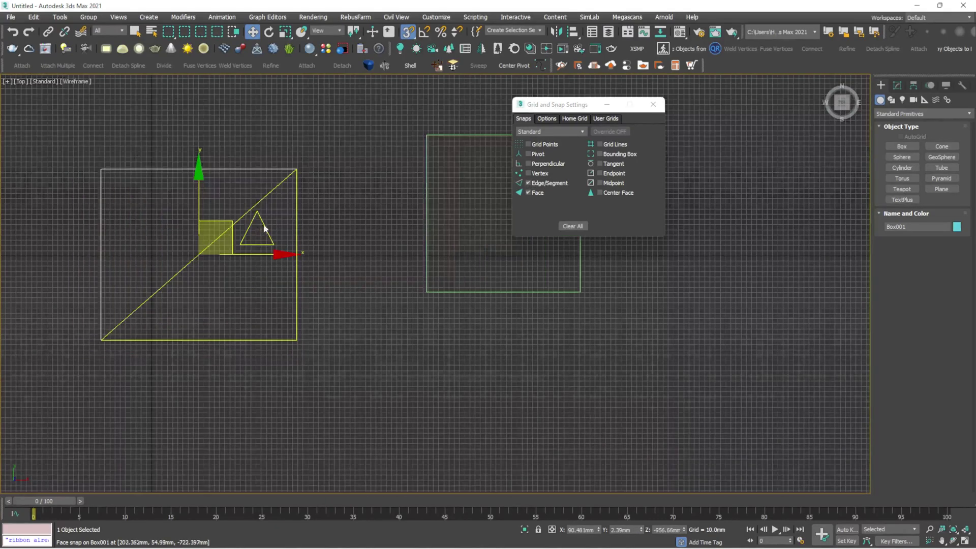
{"action": "left_click", "coordinate": [528, 192]}
{"action": "left_click", "coordinate": [528, 183]}
- Try Grid Lines snapping, switch to Bounding Box, and move the box by its bounding-box corners to about X 116, Y 31, Z -1894 mm
{"action": "left_click", "coordinate": [600, 144]}
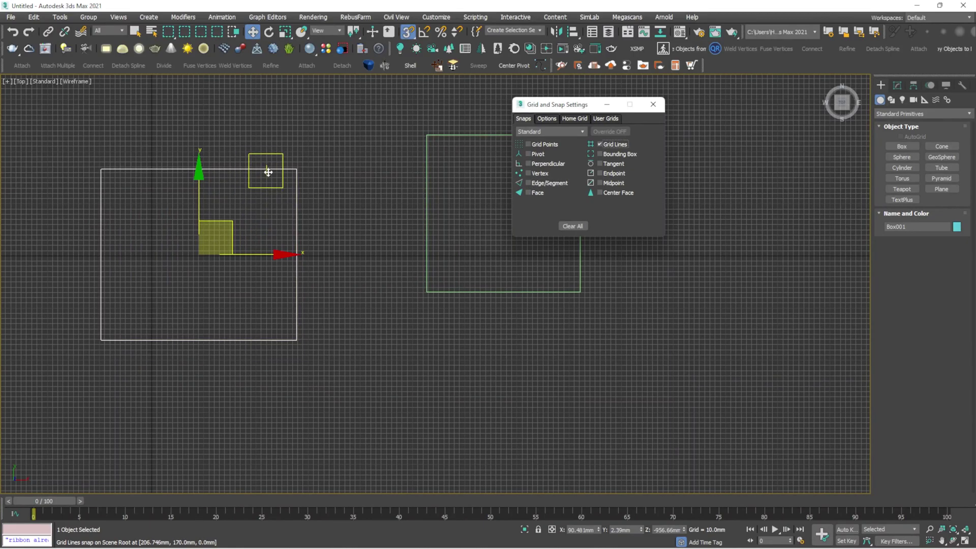
{"action": "left_click", "coordinate": [600, 144]}
{"action": "left_click", "coordinate": [600, 153]}
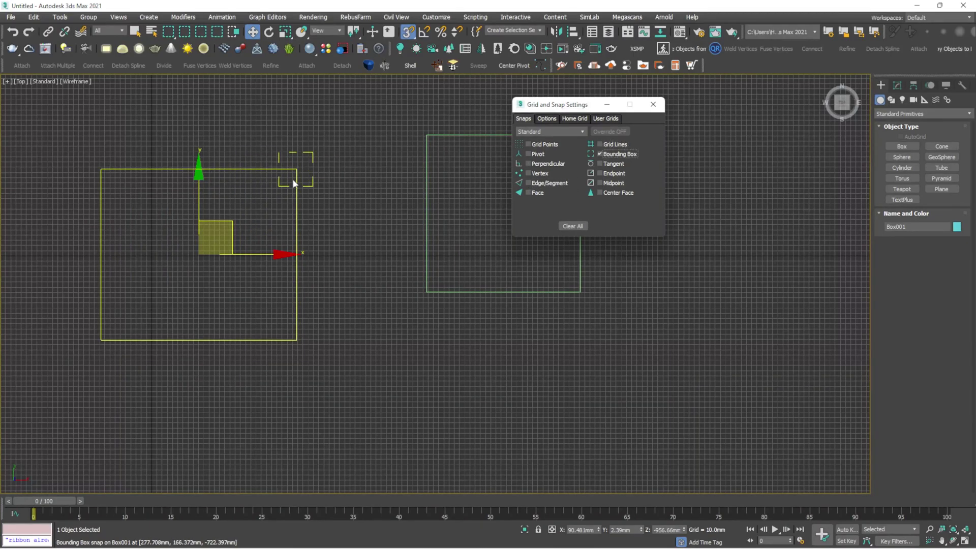
{"action": "left_click_drag", "start_coordinate": [298, 168], "coordinate": [293, 164]}
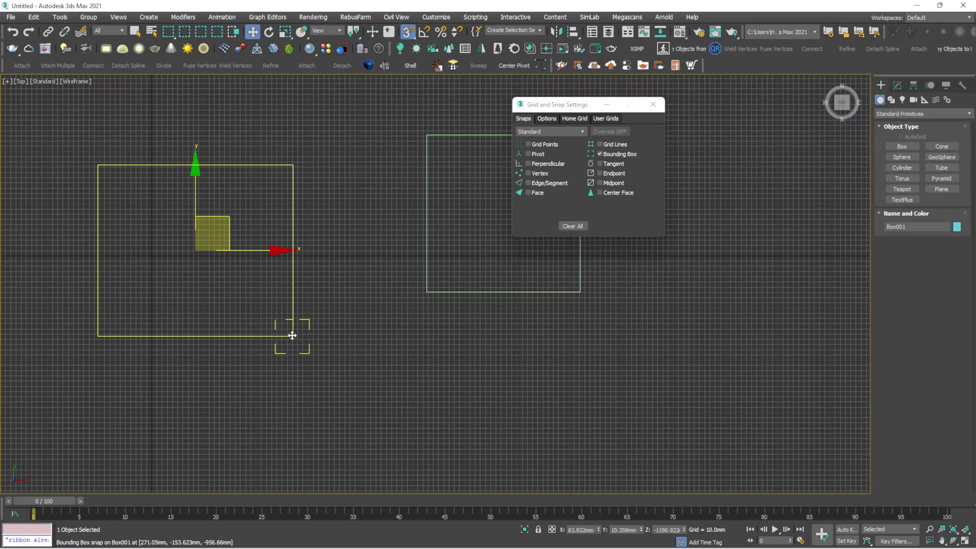
{"action": "left_click_drag", "start_coordinate": [292, 336], "coordinate": [323, 331]}
{"action": "left_click_drag", "start_coordinate": [131, 333], "coordinate": [126, 335]}
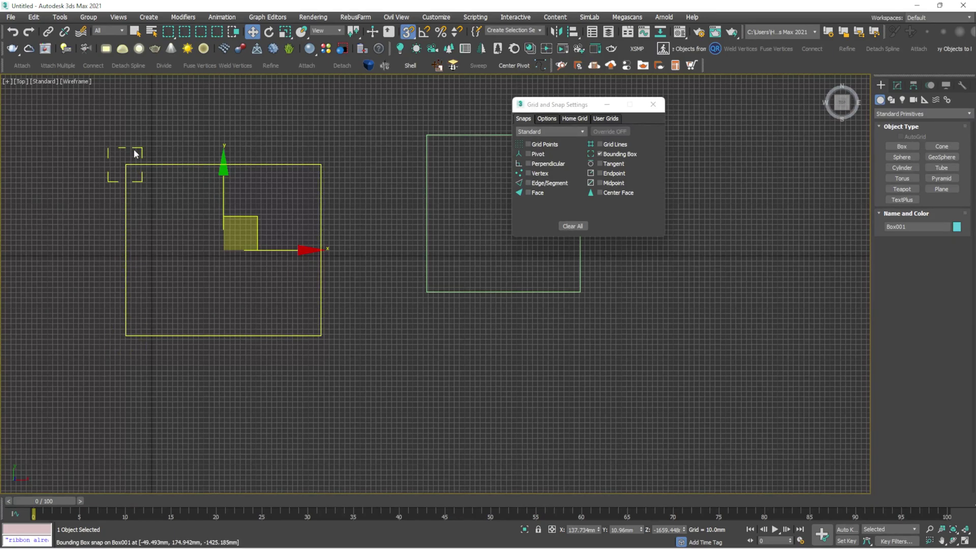
{"action": "left_click_drag", "start_coordinate": [127, 166], "coordinate": [115, 155]}
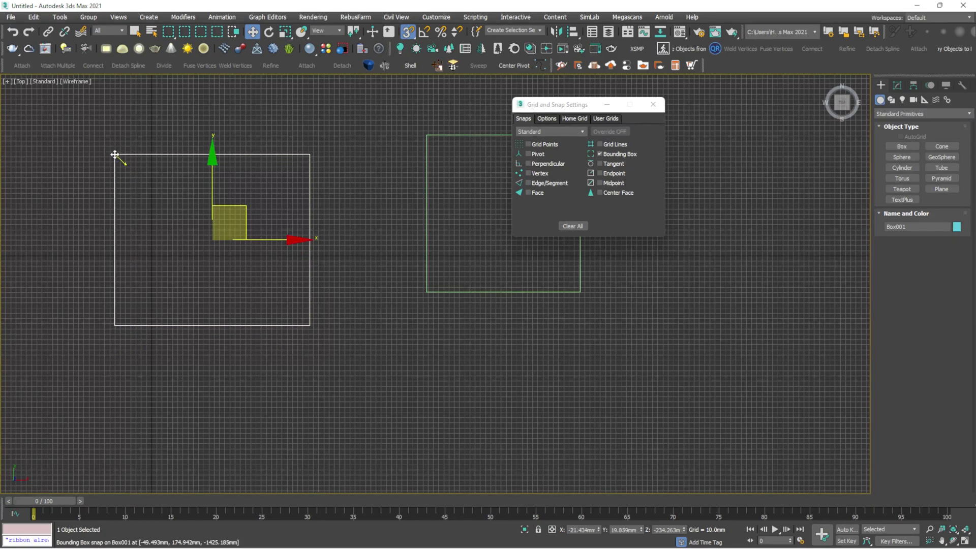
- Switch snapping from Bounding Box through Endpoint to Midpoint, and move the box by its left edge's midpoint to about X 129, Y -63, Z -2128 mm
{"action": "left_click", "coordinate": [600, 154]}
{"action": "left_click", "coordinate": [600, 173]}
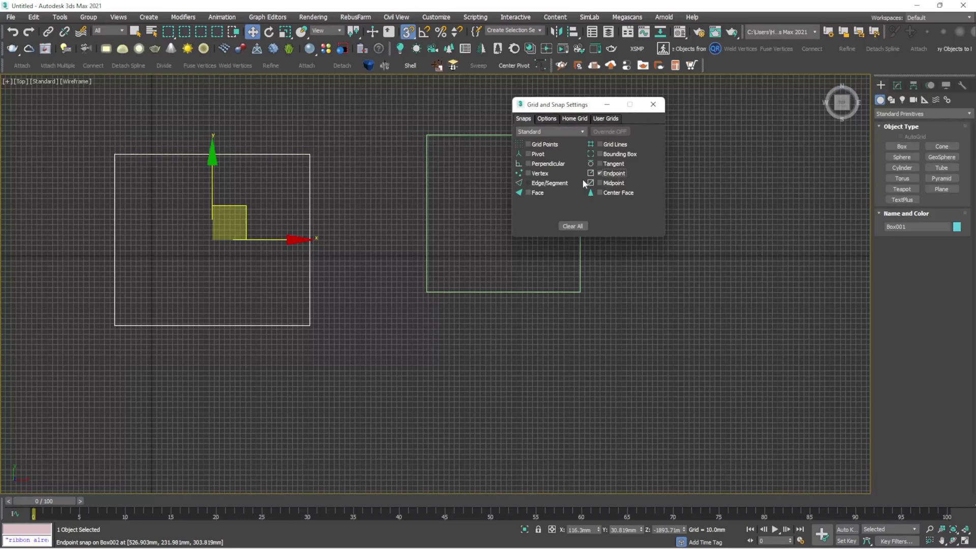
{"action": "left_click", "coordinate": [600, 183]}
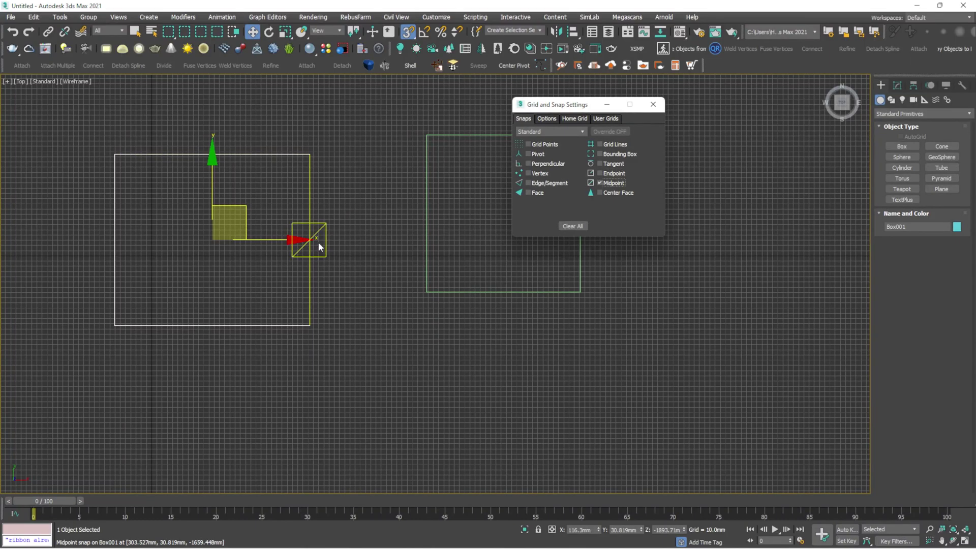
{"action": "left_click_drag", "start_coordinate": [114, 241], "coordinate": [122, 291]}
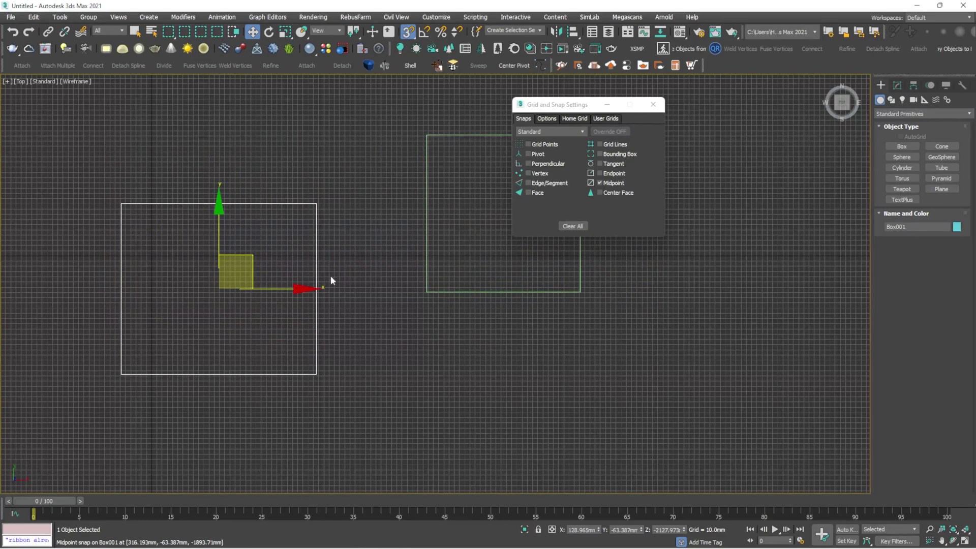
- Turn Midpoint snapping off, try Center Face snapping, and set Vertex as the only active snap
{"action": "left_click", "coordinate": [601, 183]}
{"action": "left_click", "coordinate": [600, 193]}
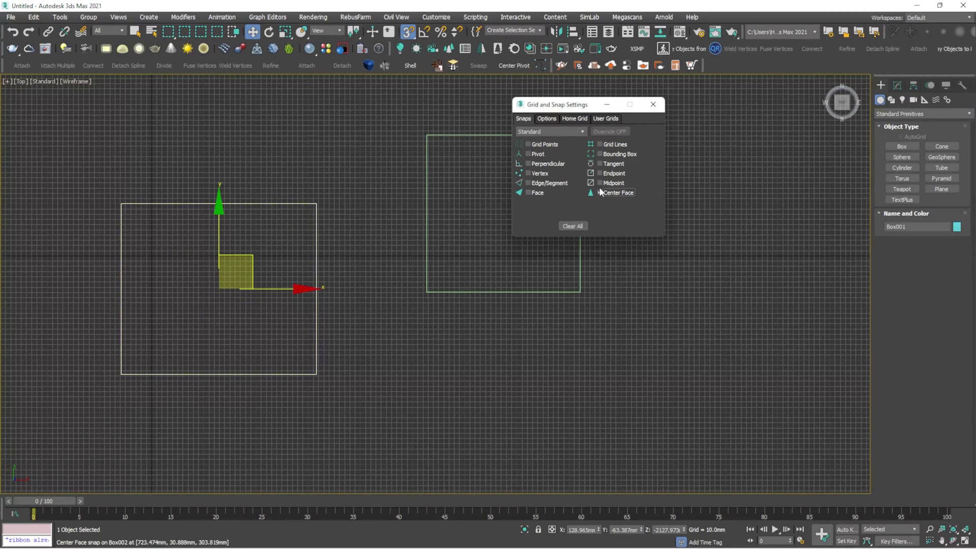
{"action": "left_click", "coordinate": [528, 174]}
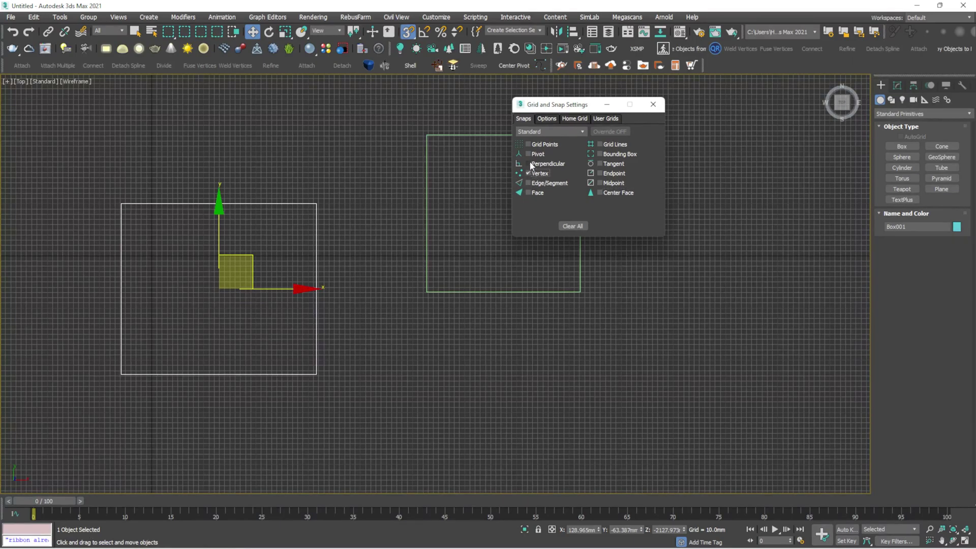
- Add Perpendicular, Bounding Box and Tangent snapping alongside Vertex
{"action": "left_click", "coordinate": [528, 164]}
{"action": "left_click", "coordinate": [600, 154]}
{"action": "left_click", "coordinate": [600, 164]}
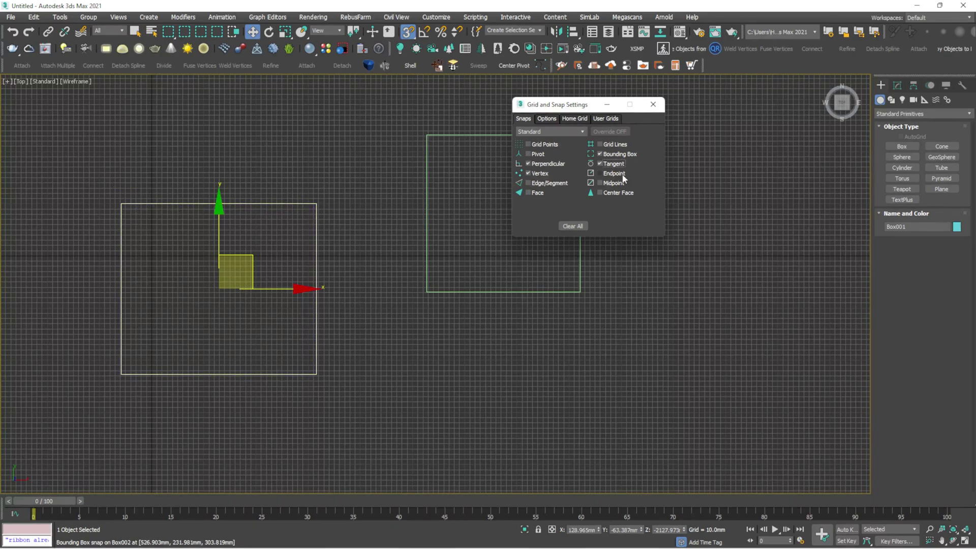
- Turn Tangent, Bounding Box and Perpendicular snapping off, keeping only Vertex active
{"action": "left_click", "coordinate": [600, 163]}
{"action": "left_click", "coordinate": [599, 154]}
{"action": "left_click", "coordinate": [528, 163]}
{"action": "left_click", "coordinate": [528, 174]}
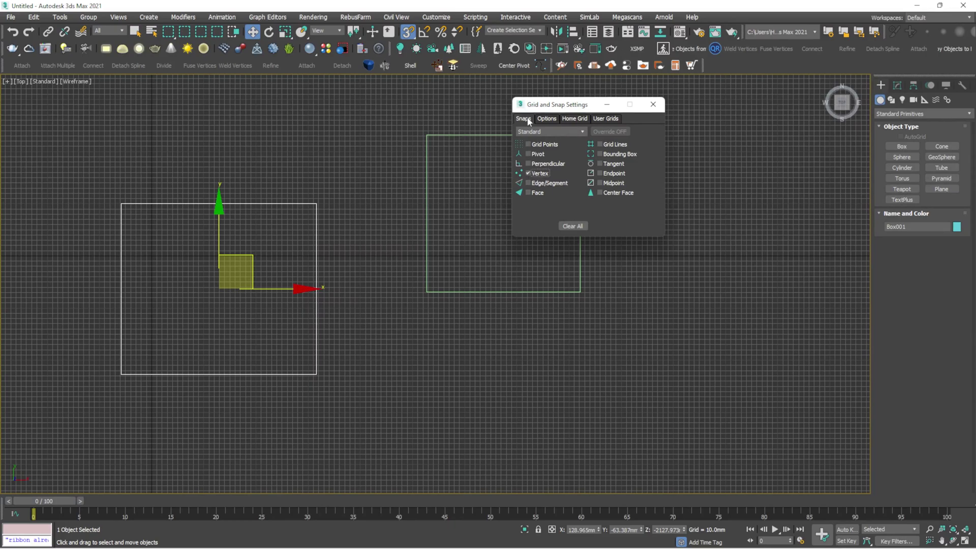
- Open the snap options and set the snap marker size to 50 pixels, checking it on a corner of the selected box
{"action": "left_click", "coordinate": [545, 120]}
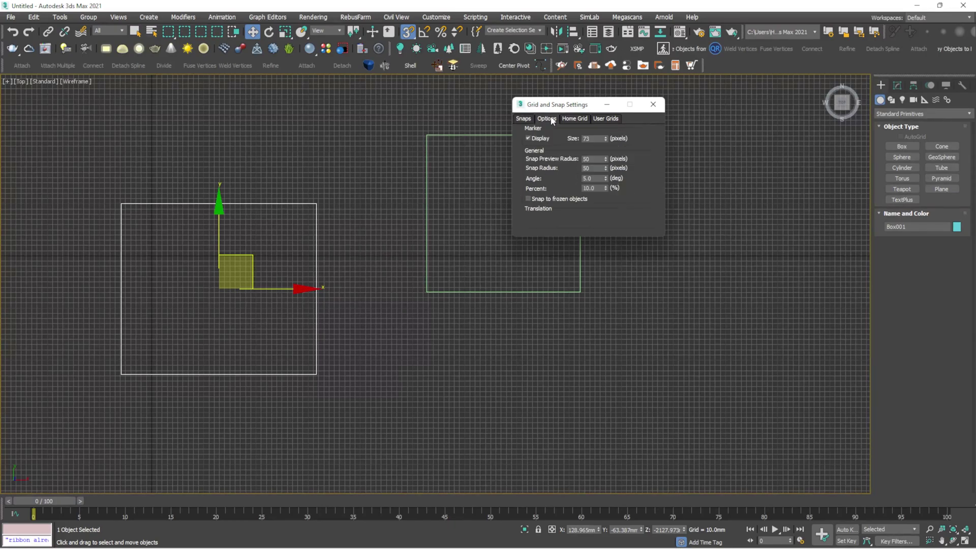
{"action": "scroll", "coordinate": [305, 159], "scroll_direction": "down", "scroll_amount": 3}
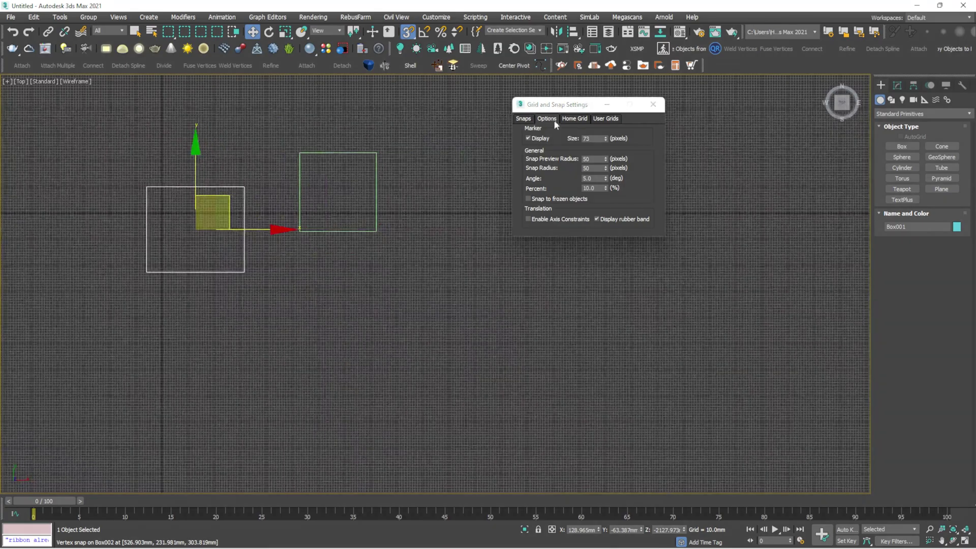
{"action": "scroll", "coordinate": [351, 156], "scroll_direction": "up", "scroll_amount": 3}
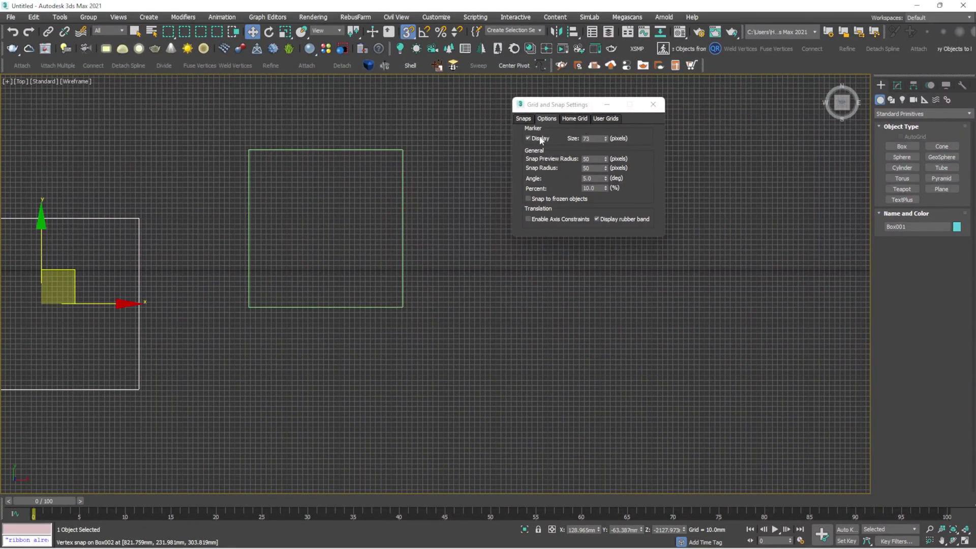
{"action": "scroll", "coordinate": [99, 227], "scroll_direction": "down", "scroll_amount": 3}
{"action": "middle_click_drag", "start_coordinate": [100, 227], "coordinate": [126, 224]}
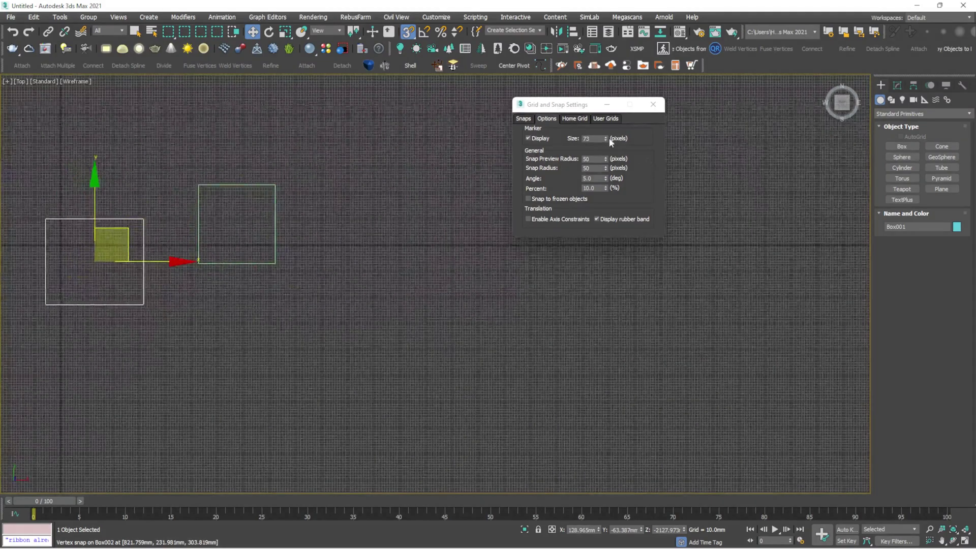
{"action": "left_click", "coordinate": [595, 139]}
{"action": "scroll", "coordinate": [102, 206], "scroll_direction": "up", "scroll_amount": 5}
{"action": "scroll", "coordinate": [221, 248], "scroll_direction": "up", "scroll_amount": 3}
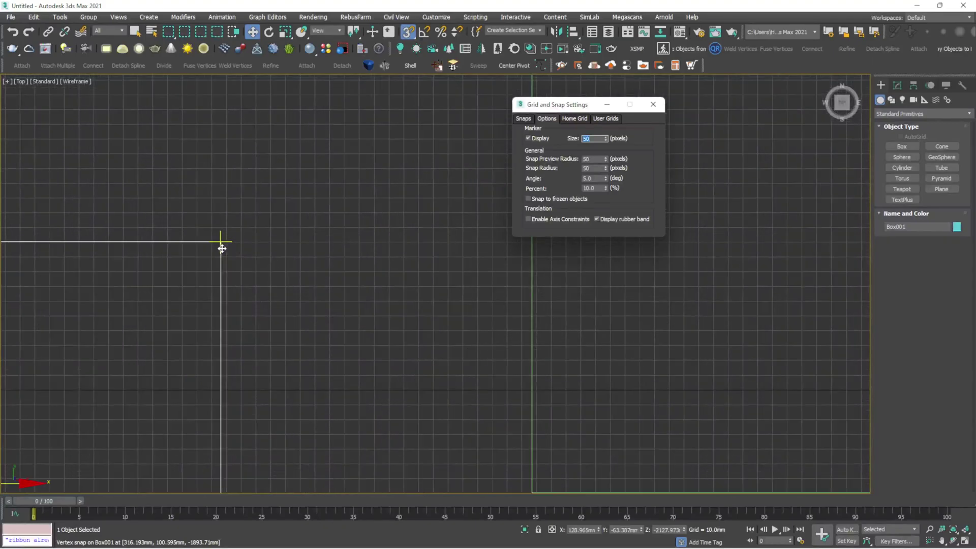
- Try a snap marker size of 30 pixels and check it at the selected box's upper corner
{"action": "scroll", "coordinate": [221, 248], "scroll_direction": "down", "scroll_amount": 3}
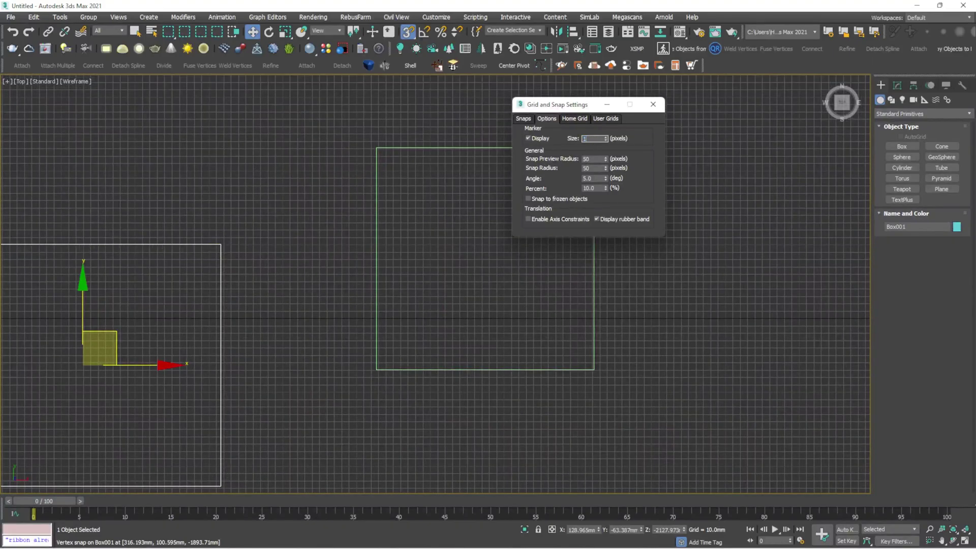
{"action": "scroll", "coordinate": [218, 246], "scroll_direction": "up", "scroll_amount": 3}
{"action": "scroll", "coordinate": [235, 218], "scroll_direction": "down", "scroll_amount": 3}
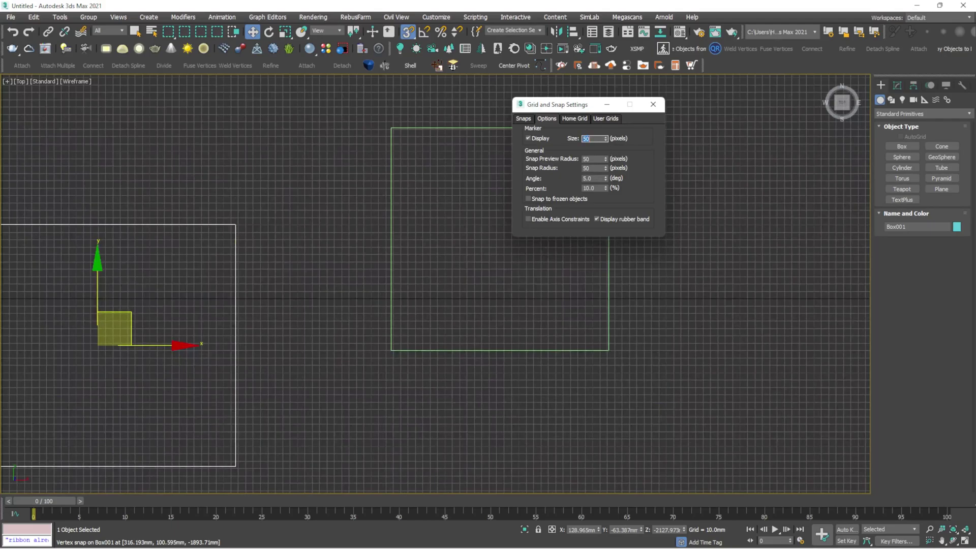
{"action": "type", "text": "0"}
{"action": "scroll", "coordinate": [248, 209], "scroll_direction": "up", "scroll_amount": 5}
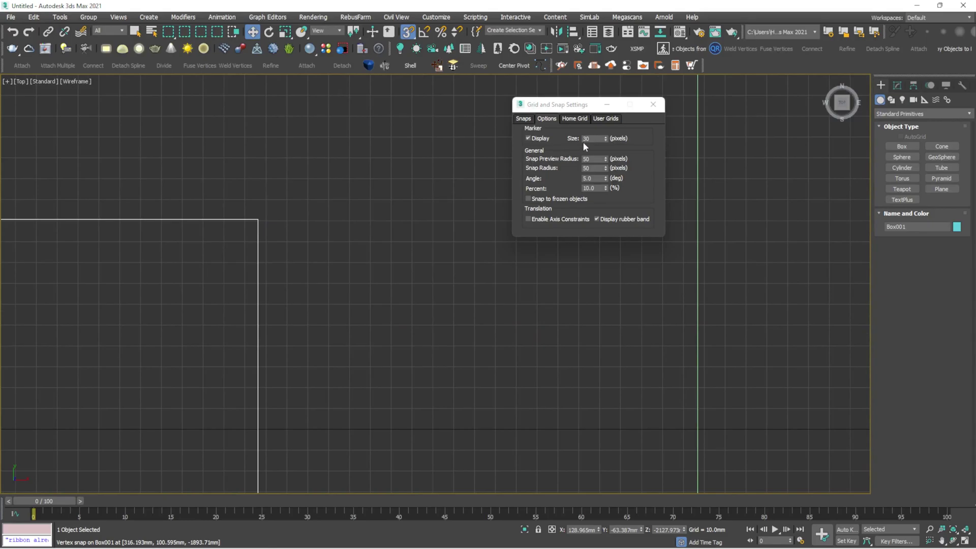
- Set the snap marker size back to 50 pixels and move the settings window clear of the second box
{"action": "double_click", "coordinate": [586, 139]}
{"action": "scroll", "coordinate": [314, 219], "scroll_direction": "down", "scroll_amount": 3}
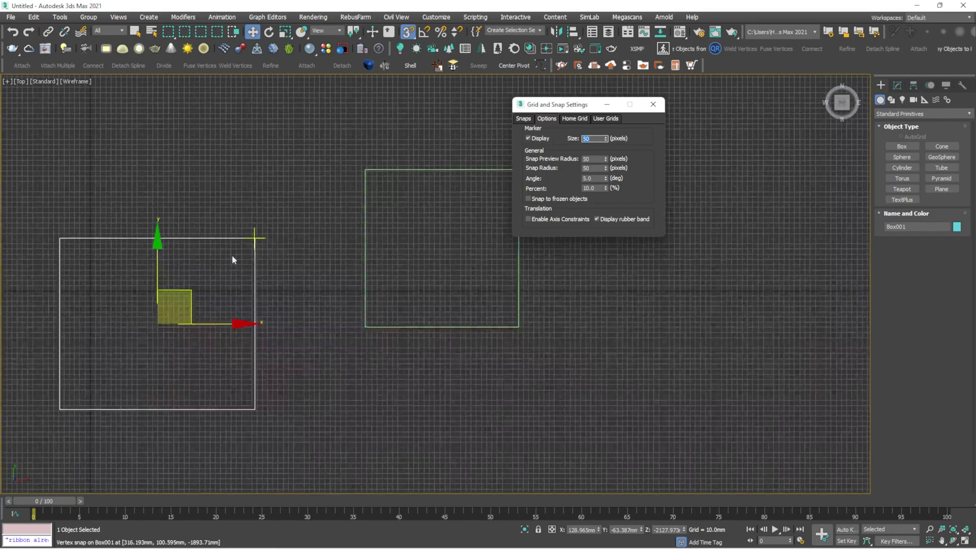
{"action": "middle_click_drag", "start_coordinate": [232, 256], "coordinate": [259, 232]}
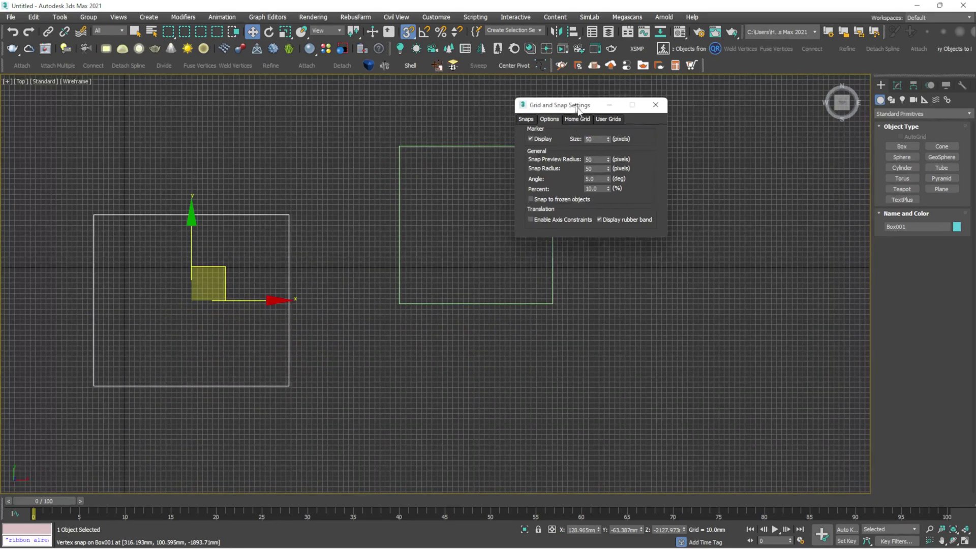
{"action": "left_click_drag", "start_coordinate": [549, 103], "coordinate": [613, 157]}
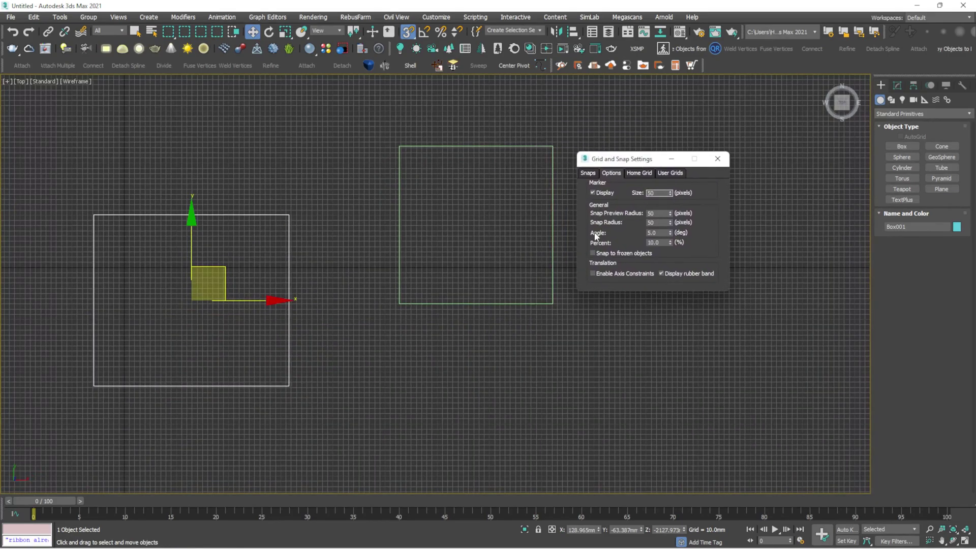
- Switch to the shaded Perspective view and frame the selected teal box from the front
{"action": "double_click", "coordinate": [664, 234]}
{"action": "left_click", "coordinate": [277, 181]}
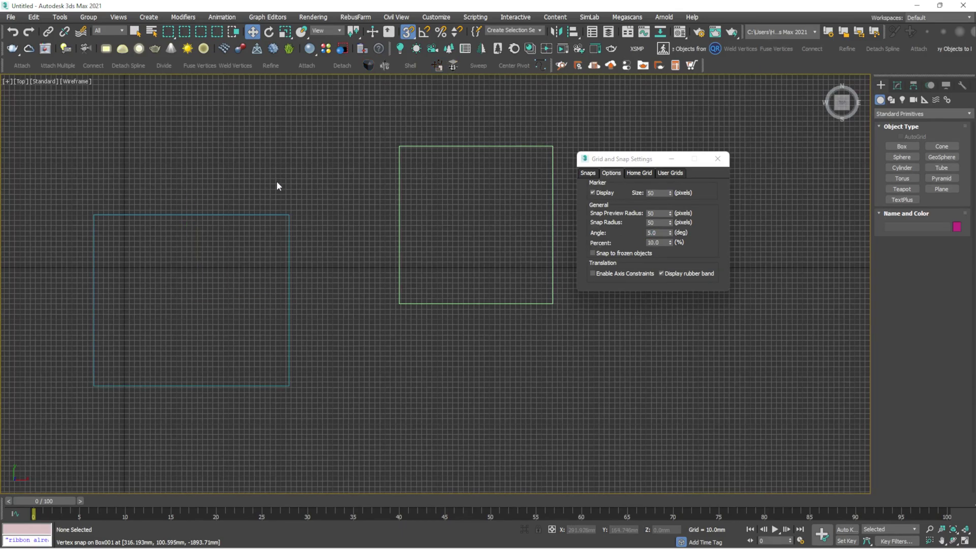
{"action": "left_click", "coordinate": [245, 214]}
{"action": "key", "text": "p"}
{"action": "key", "text": "z"}
{"action": "scroll", "coordinate": [282, 247], "scroll_direction": "down", "scroll_amount": 5}
{"action": "middle_click_drag", "start_coordinate": [282, 246], "coordinate": [175, 242], "text": "alt"}
{"action": "left_click", "coordinate": [262, 208]}
{"action": "left_click", "coordinate": [252, 268]}
{"action": "scroll", "coordinate": [253, 268], "scroll_direction": "up", "scroll_amount": 4}
{"action": "middle_click_drag", "start_coordinate": [253, 268], "coordinate": [300, 272], "text": "alt"}
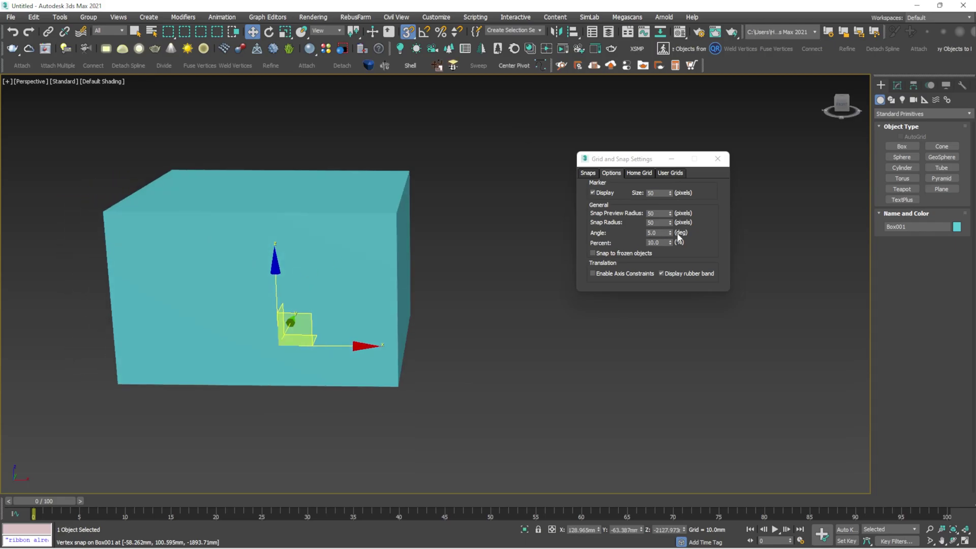
- Set the angle snap increment to 90 degrees and turn on Angle Snap
{"action": "left_click", "coordinate": [656, 233]}
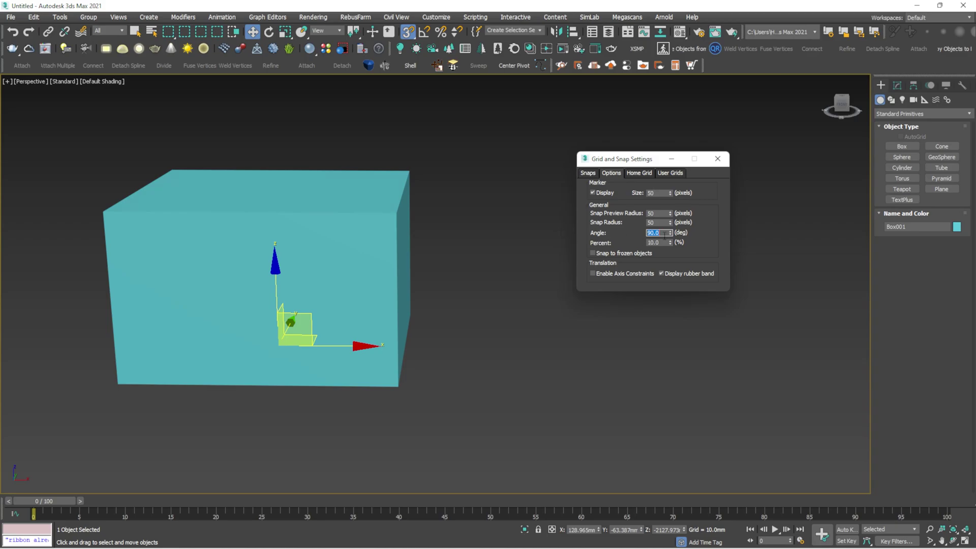
{"action": "left_click", "coordinate": [414, 105]}
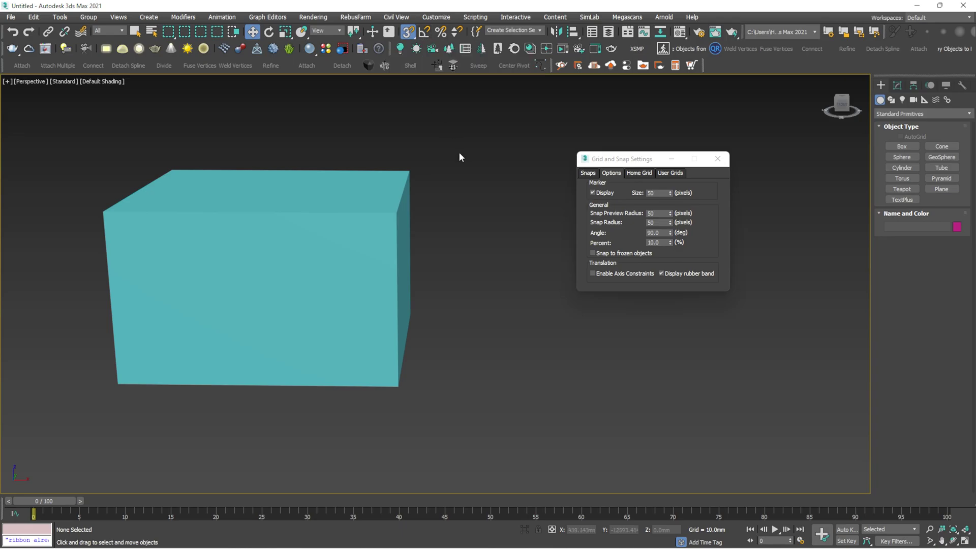
{"action": "key", "text": "a"}
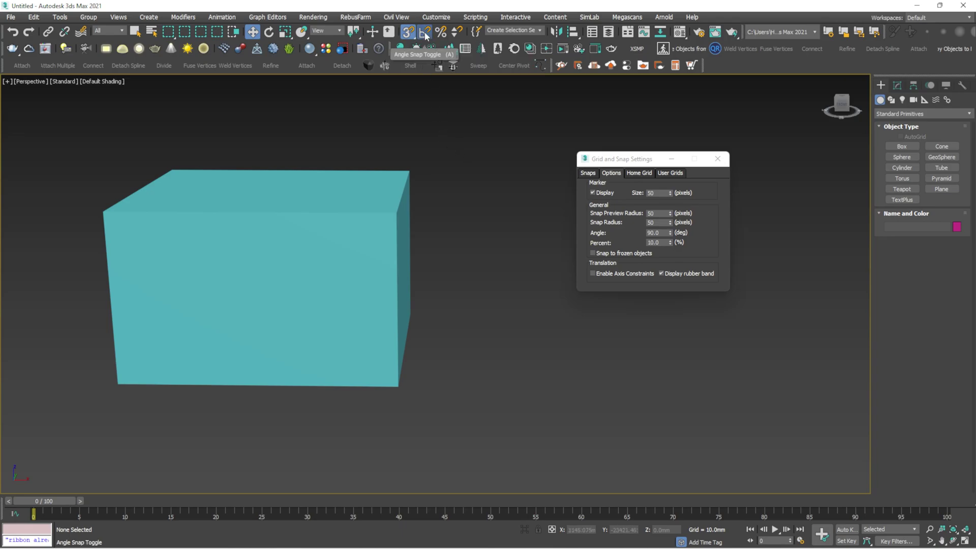
- Try rotating the teal box about its Y axis in 90-degree snap increments, then cancel the rotation
{"action": "left_click", "coordinate": [361, 238]}
{"action": "middle_click_drag", "start_coordinate": [330, 270], "coordinate": [347, 272]}
{"action": "key", "text": "e"}
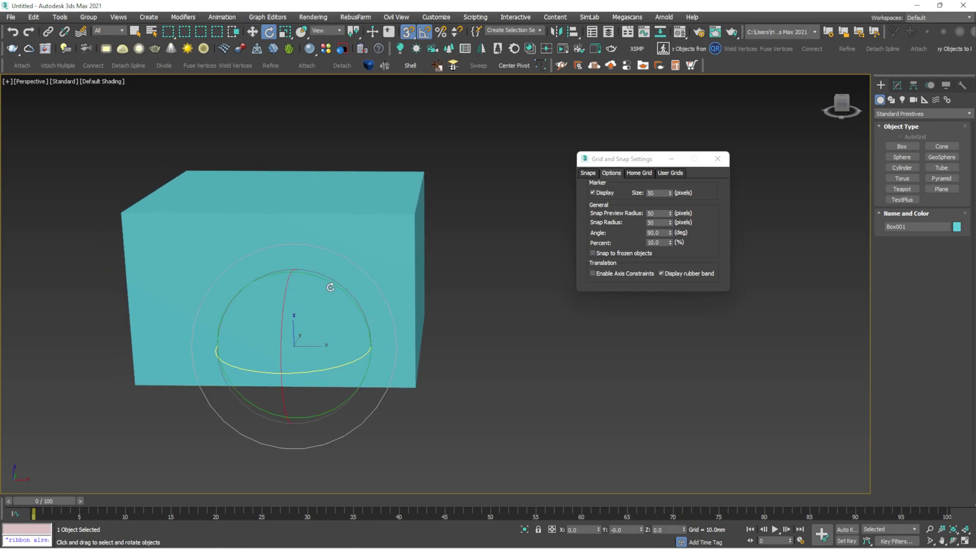
{"action": "scroll", "coordinate": [314, 289], "scroll_direction": "down", "scroll_amount": 2}
{"action": "scroll", "coordinate": [315, 289], "scroll_direction": "up", "scroll_amount": 3}
{"action": "scroll", "coordinate": [316, 278], "scroll_direction": "down", "scroll_amount": 3}
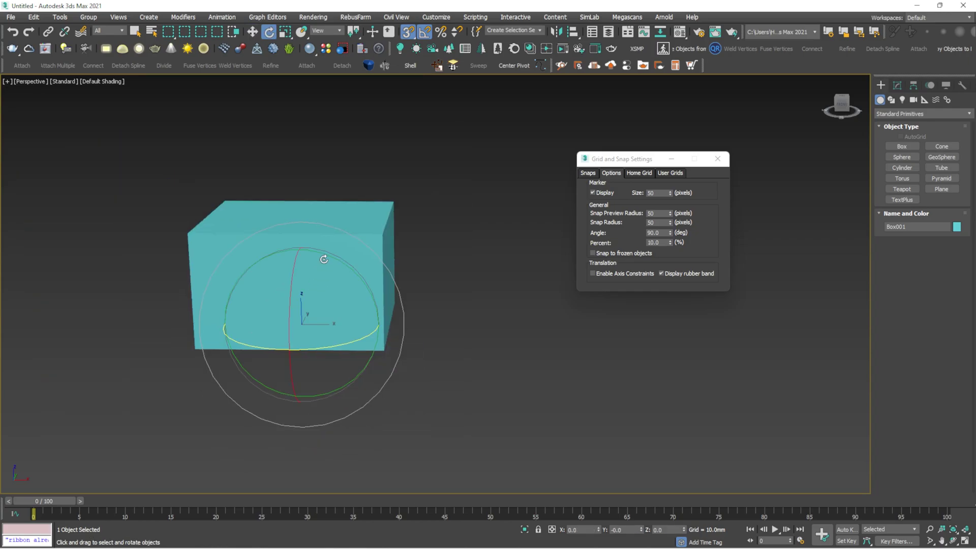
{"action": "left_click_drag", "start_coordinate": [326, 255], "coordinate": [355, 284]}
{"action": "right_click", "coordinate": [356, 284]}
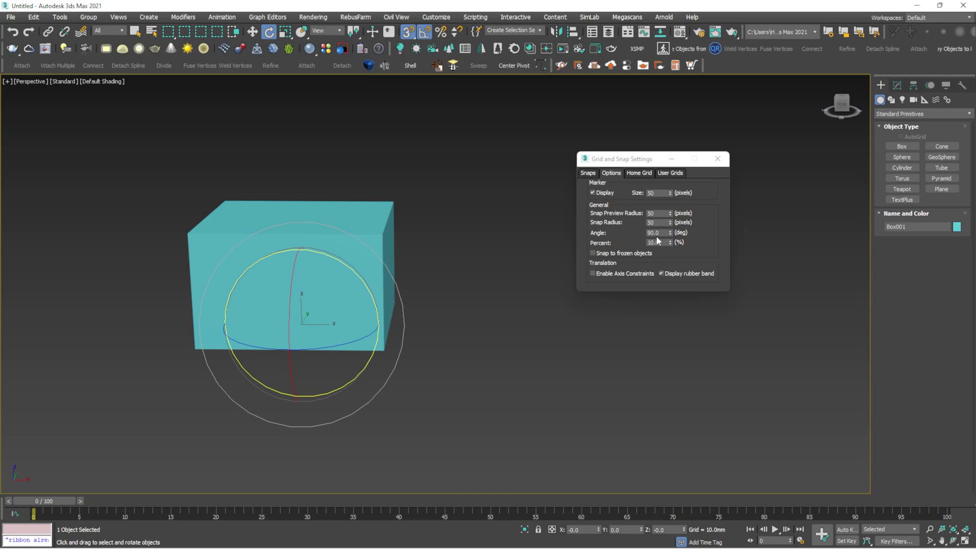
- Set the angle snap increment to 45 degrees and rotate the teal box 45 degrees about its Y axis
{"action": "key", "text": "w"}
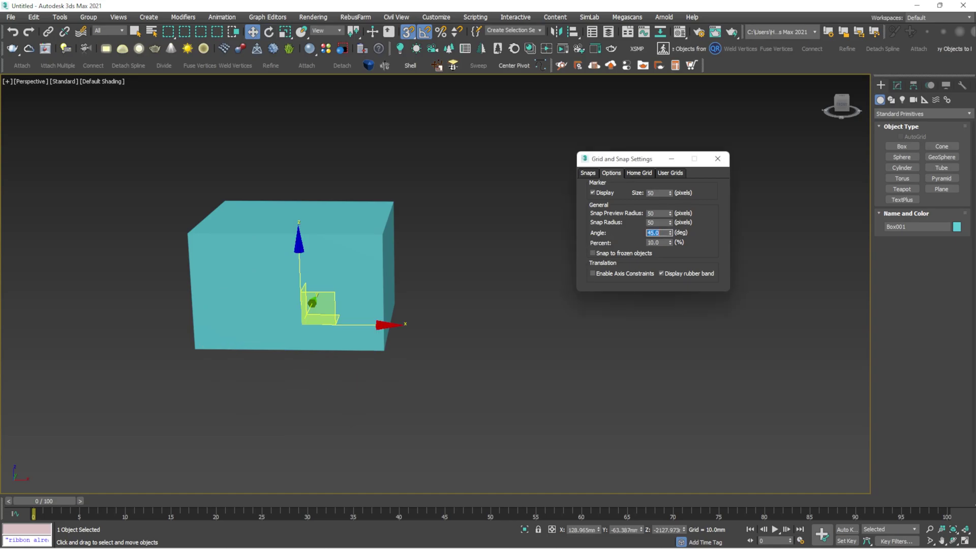
{"action": "left_click", "coordinate": [343, 237]}
{"action": "key", "text": "e"}
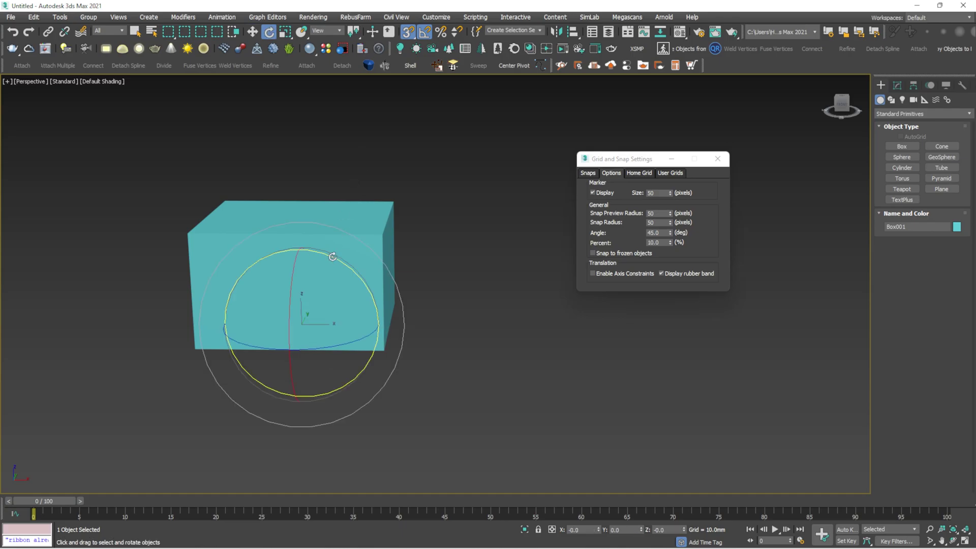
{"action": "left_click_drag", "start_coordinate": [337, 263], "coordinate": [361, 292]}
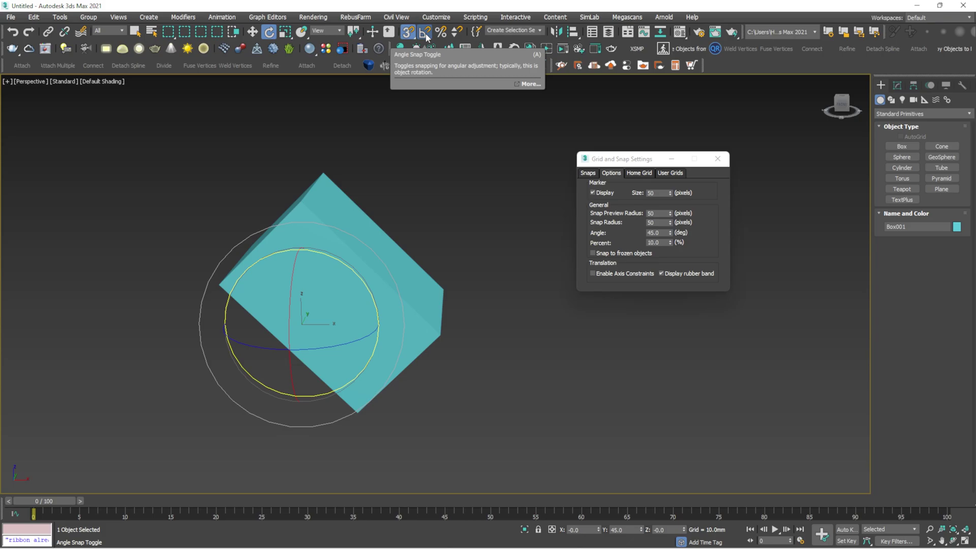
- Rotate the teal box back by 45 degrees about its Y axis and return to the Top view
{"action": "left_click", "coordinate": [425, 32]}
{"action": "left_click", "coordinate": [433, 116]}
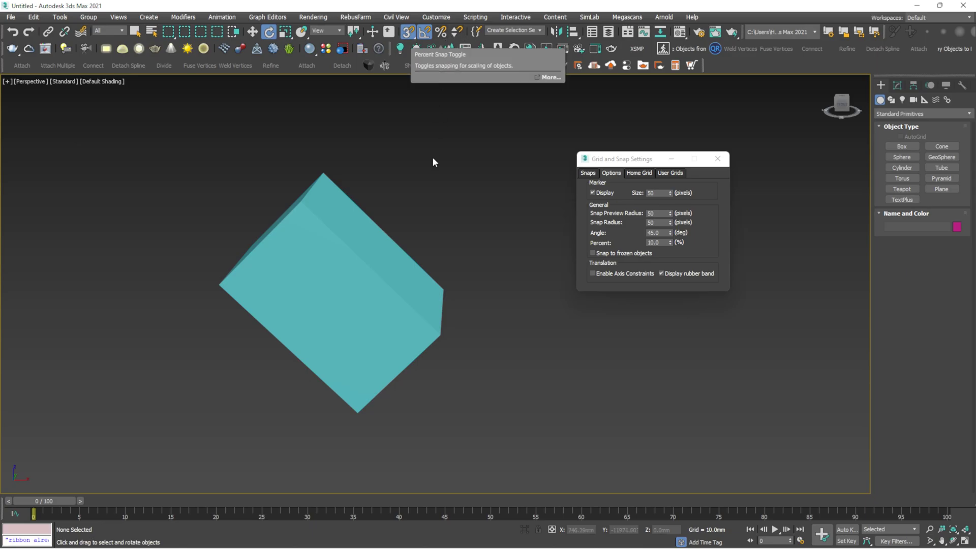
{"action": "left_click", "coordinate": [369, 269]}
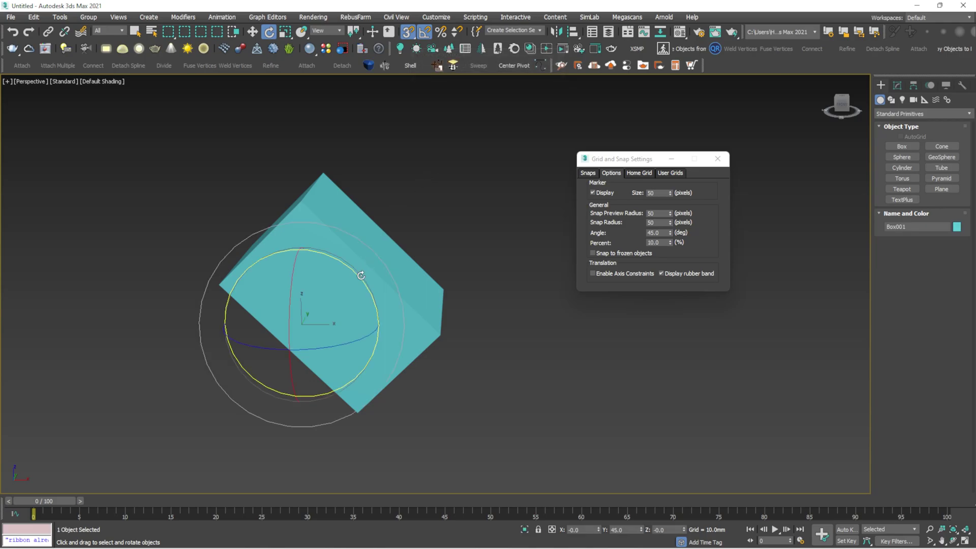
{"action": "left_click_drag", "start_coordinate": [360, 274], "coordinate": [355, 270]}
{"action": "key", "text": "w"}
{"action": "key", "text": "t"}
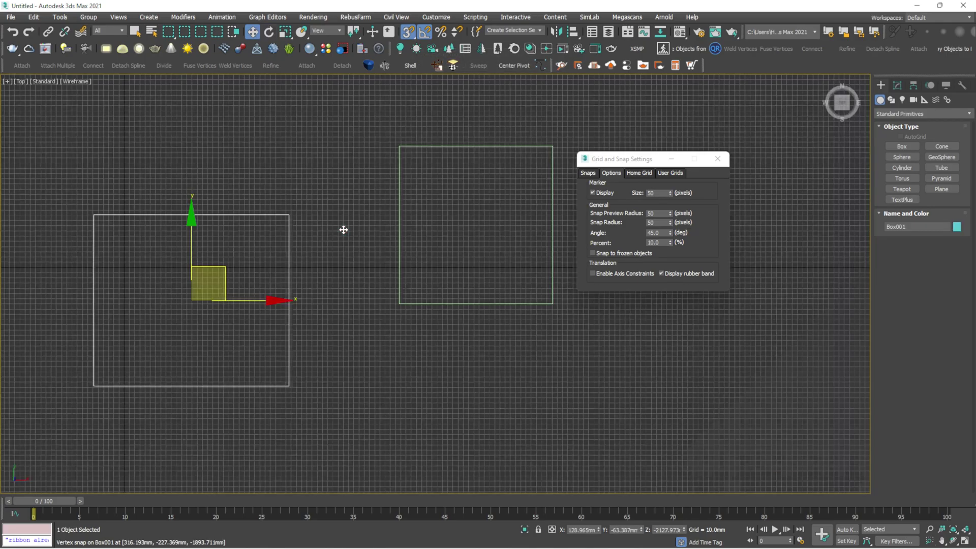
- Hide the viewport grid and scale the selected box uniformly to about 191%
{"action": "key", "text": "z"}
{"action": "scroll", "coordinate": [404, 147], "scroll_direction": "down", "scroll_amount": 3}
{"action": "middle_click_drag", "start_coordinate": [463, 211], "coordinate": [437, 279]}
{"action": "key", "text": "g"}
{"action": "scroll", "coordinate": [385, 271], "scroll_direction": "down", "scroll_amount": 2}
{"action": "left_click_drag", "start_coordinate": [427, 285], "coordinate": [340, 224]}
{"action": "key", "text": "r"}
{"action": "scroll", "coordinate": [315, 275], "scroll_direction": "down", "scroll_amount": 2}
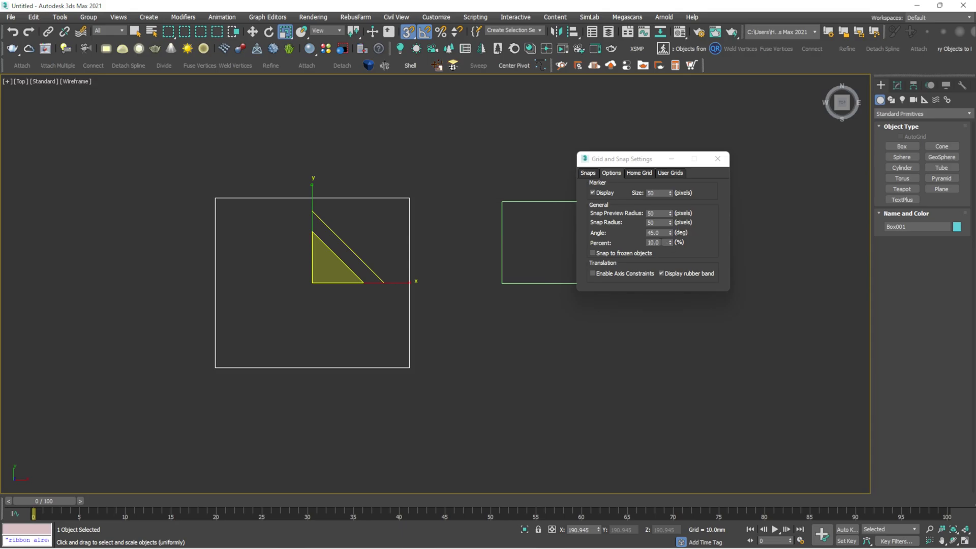
- Set the percent snap increment to 30% with Percent Snap on, and try scaling the box uniformly
{"action": "double_click", "coordinate": [662, 242]}
{"action": "type", "text": "30"}
{"action": "key", "text": "Return"}
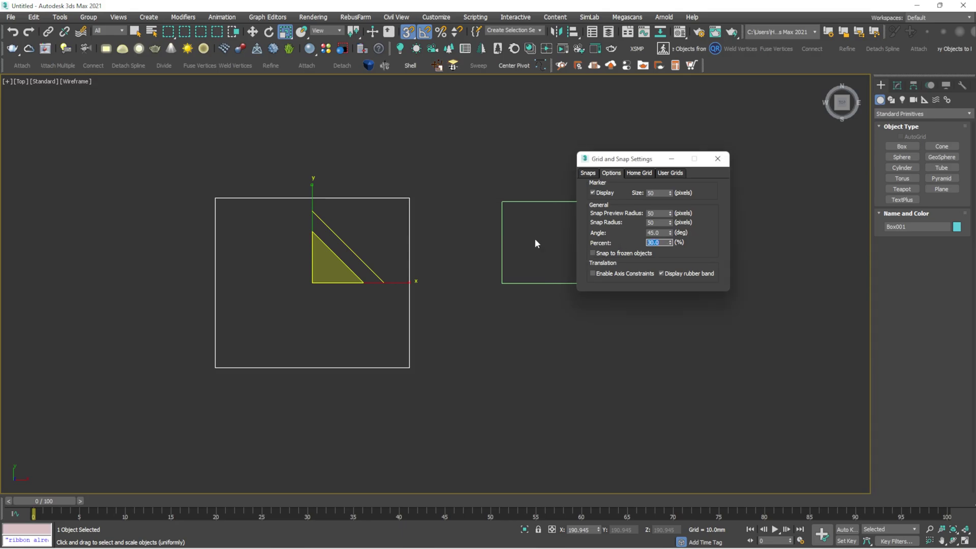
{"action": "left_click", "coordinate": [441, 32]}
{"action": "scroll", "coordinate": [305, 309], "scroll_direction": "down", "scroll_amount": 4}
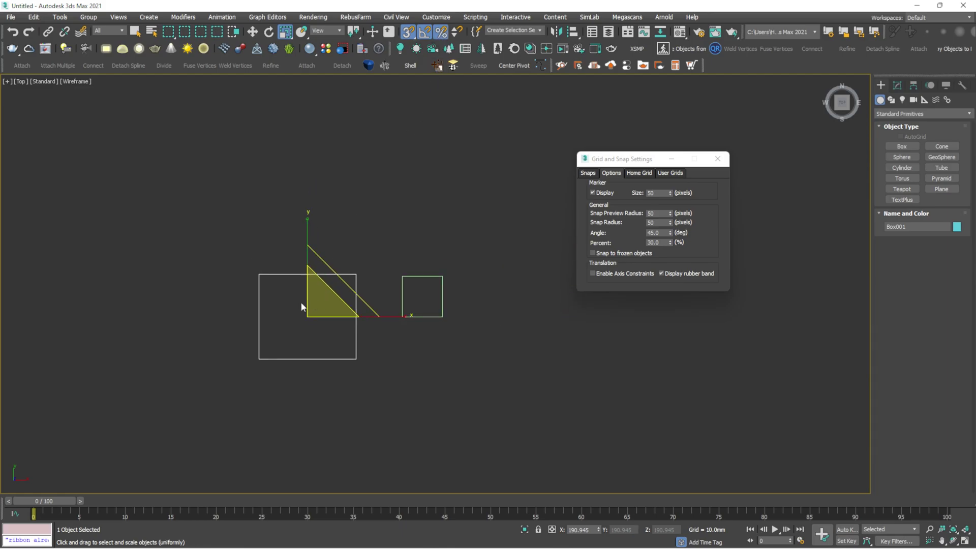
{"action": "left_click_drag", "start_coordinate": [320, 299], "coordinate": [388, 193]}
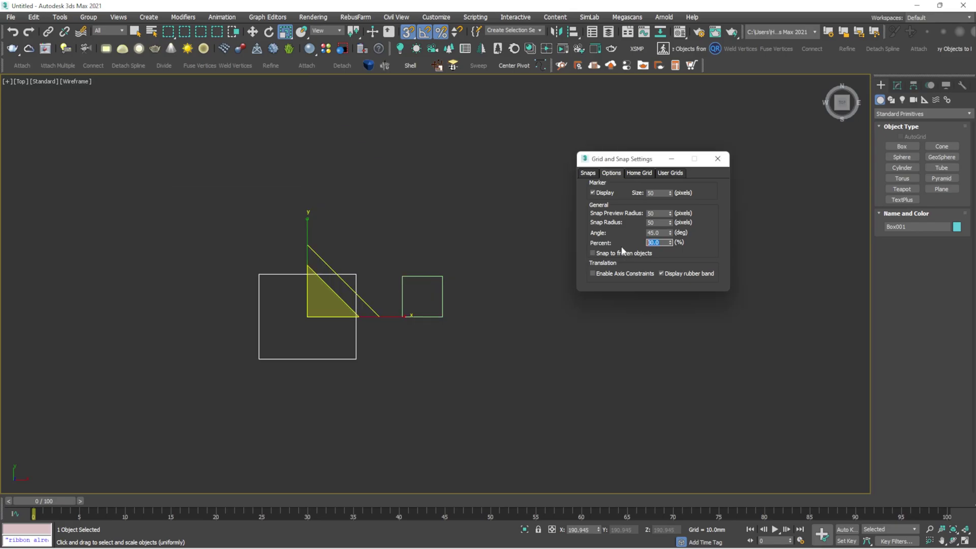
- Set the percent snap increment to 60%, scale the box uniformly to about 344%, and turn Percent Snap off
{"action": "type", "text": "60"}
{"action": "left_click_drag", "start_coordinate": [317, 290], "coordinate": [381, 234]}
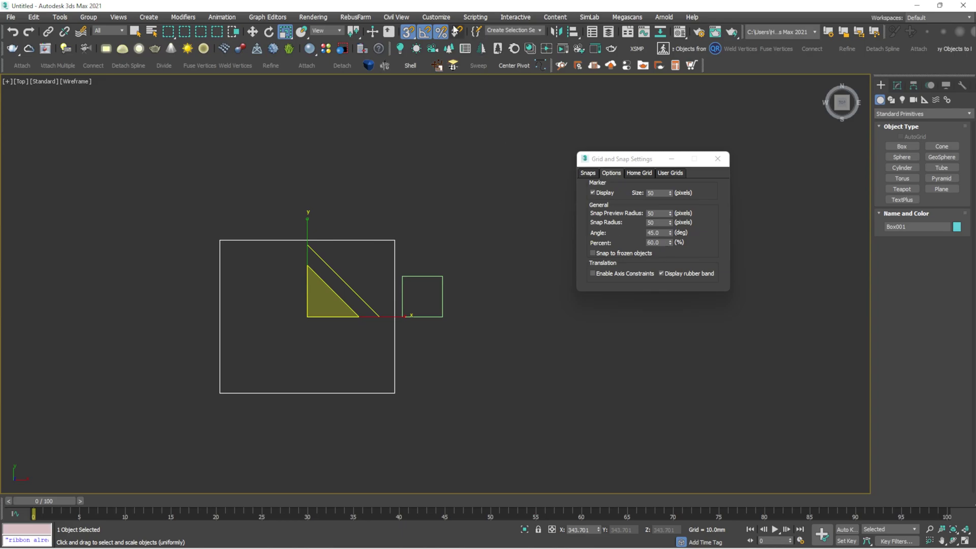
{"action": "left_click", "coordinate": [441, 31]}
{"action": "key", "text": "w"}
{"action": "left_click", "coordinate": [400, 170]}
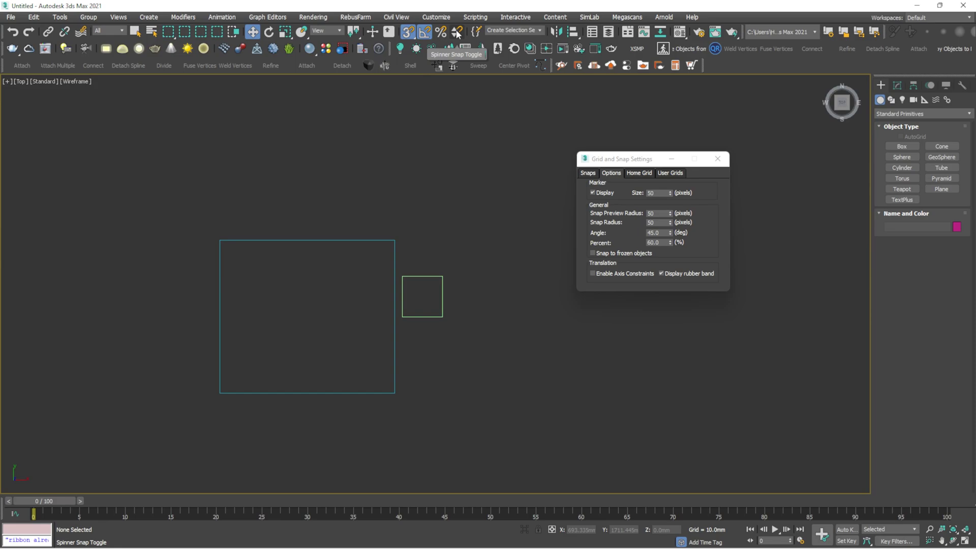
- Move the small box away from the large one and draw a new box about 503 × 593 × 458 mm beside them
{"action": "middle_click_drag", "start_coordinate": [456, 235], "coordinate": [393, 246]}
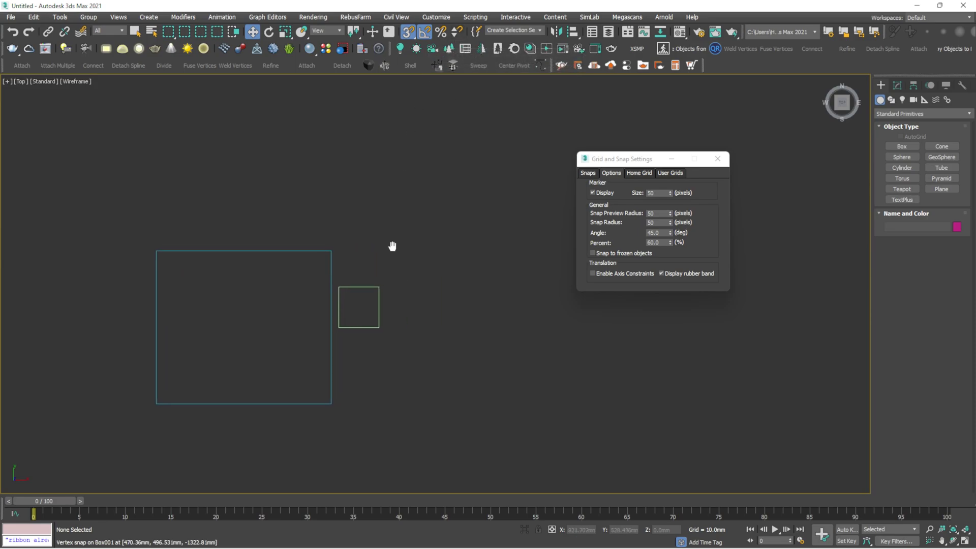
{"action": "left_click_drag", "start_coordinate": [358, 318], "coordinate": [438, 340]}
{"action": "left_click", "coordinate": [901, 146]}
{"action": "middle_click_drag", "start_coordinate": [544, 344], "coordinate": [392, 266]}
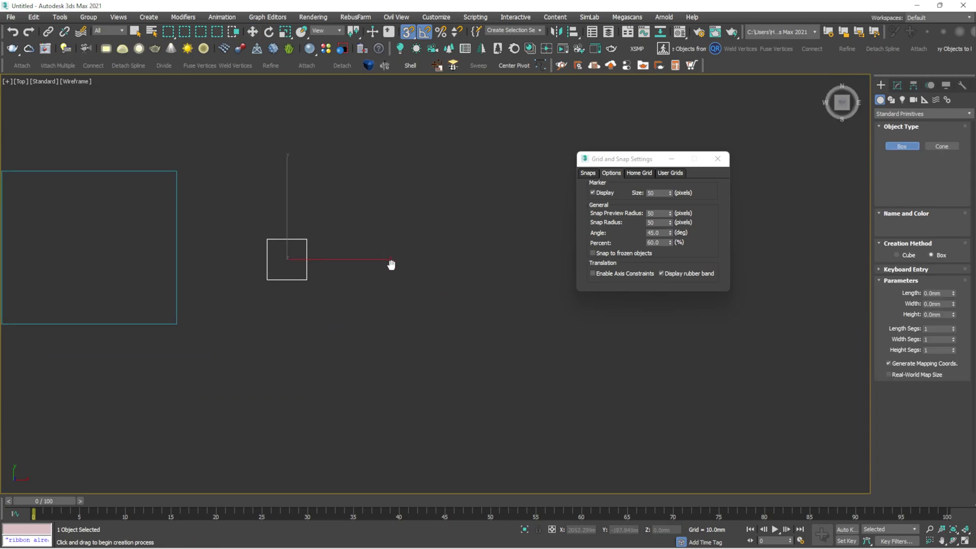
{"action": "scroll", "coordinate": [376, 298], "scroll_direction": "up", "scroll_amount": 3}
{"action": "left_click_drag", "start_coordinate": [375, 294], "coordinate": [490, 388]}
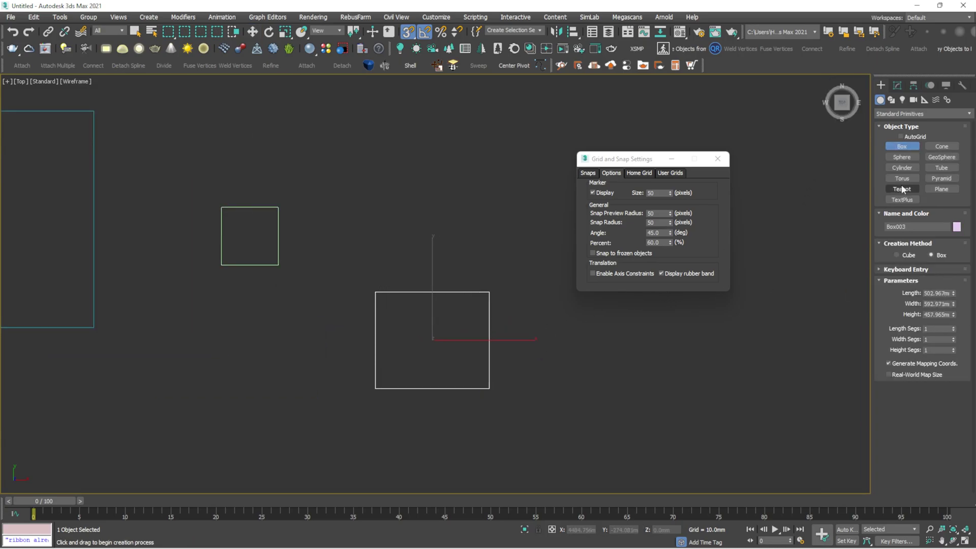
- Set the new box's length, width and height to 500 mm each, and finish creating boxes by switching to the Move tool
{"action": "left_click", "coordinate": [936, 294]}
{"action": "double_click", "coordinate": [935, 294]}
{"action": "type", "text": "500"}
{"action": "key", "text": "Return"}
{"action": "double_click", "coordinate": [941, 304]}
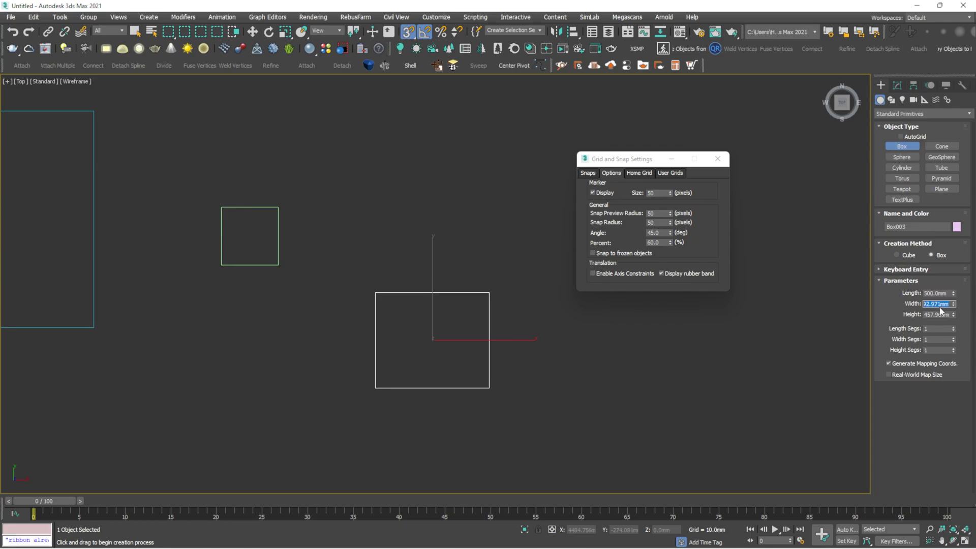
{"action": "type", "text": "500"}
{"action": "key", "text": "Return"}
{"action": "double_click", "coordinate": [938, 314]}
{"action": "type", "text": "50"}
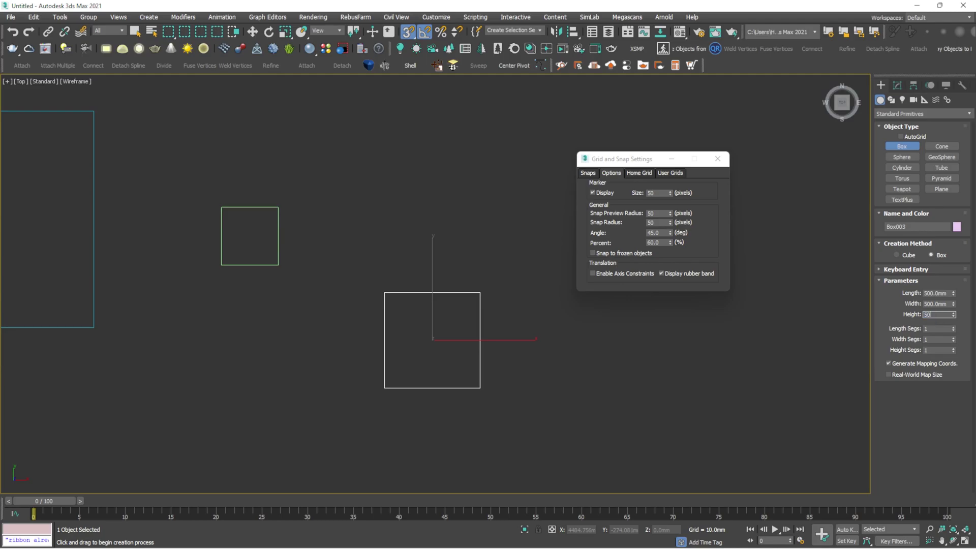
{"action": "type", "text": "0"}
{"action": "key", "text": "Return"}
{"action": "left_click", "coordinate": [458, 257]}
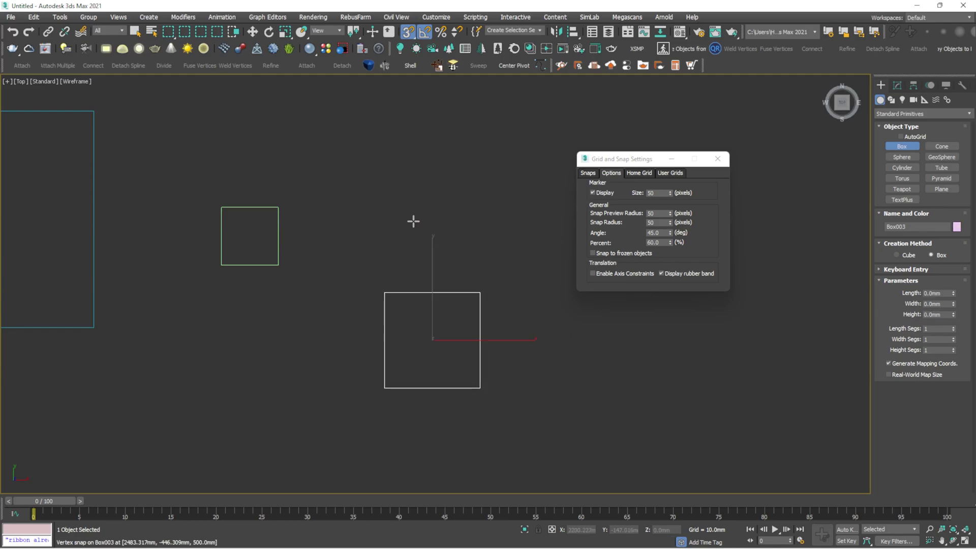
{"action": "key", "text": "w"}
- Step the new box's length up to about 515 mm with Spinner Snap off, and reset the length to 500 mm
{"action": "left_click", "coordinate": [898, 85]}
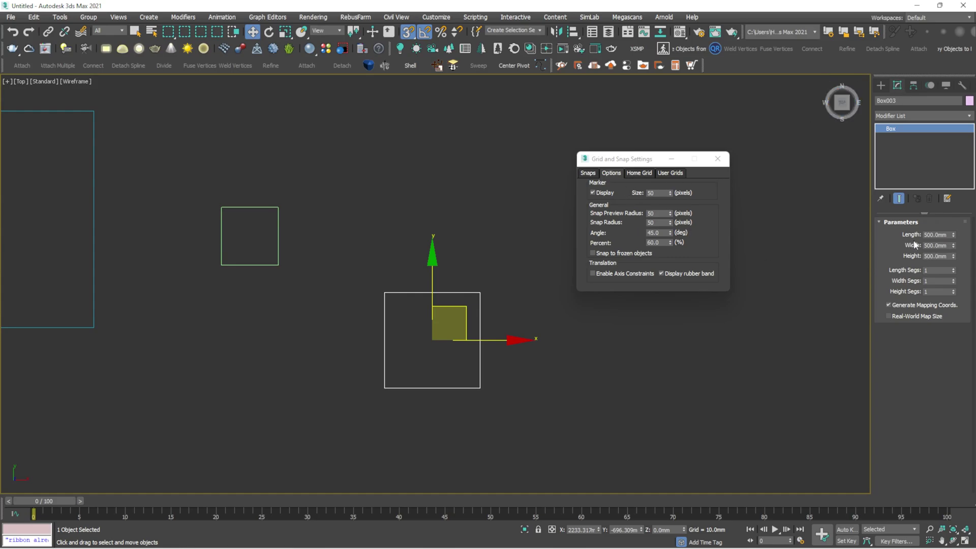
{"action": "left_click", "coordinate": [954, 235]}
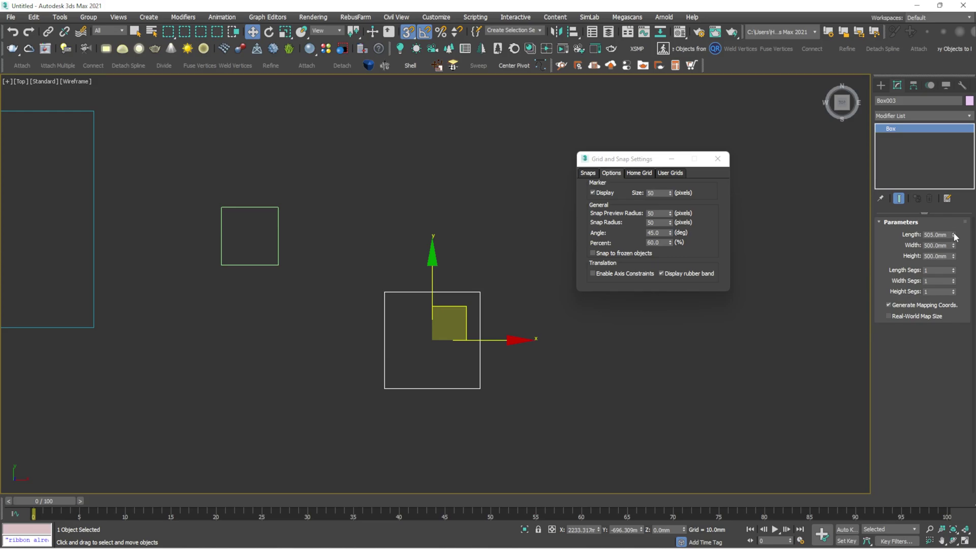
{"action": "left_click", "coordinate": [954, 235]}
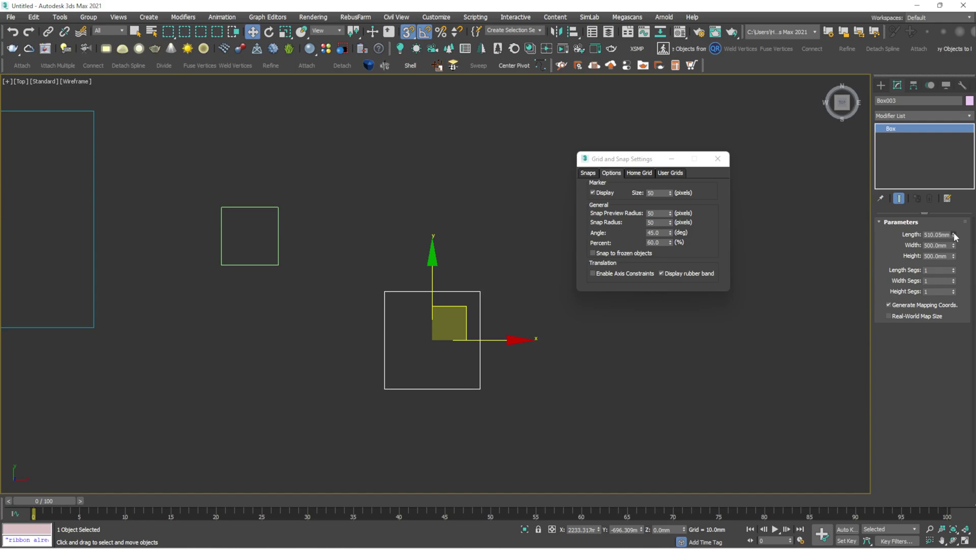
{"action": "left_click", "coordinate": [954, 234]}
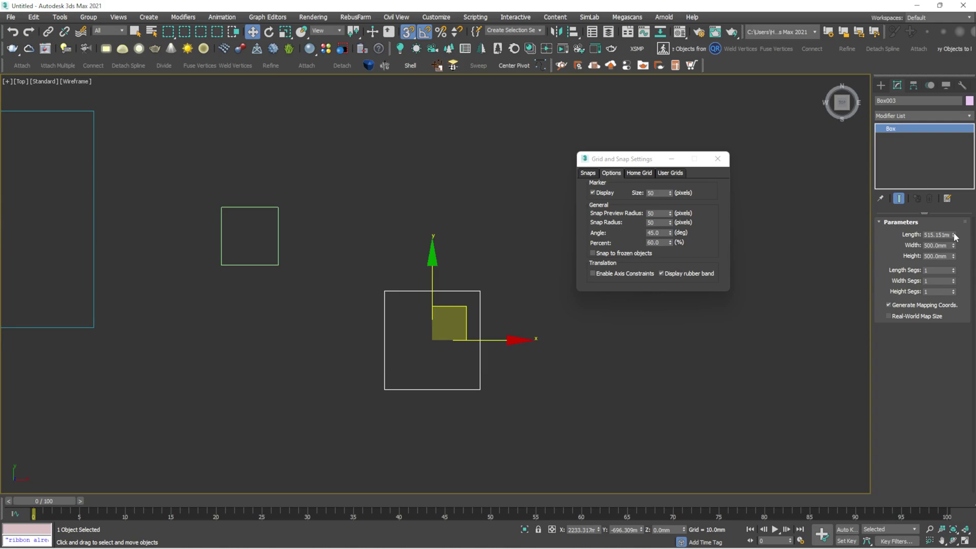
{"action": "double_click", "coordinate": [946, 234]}
{"action": "type", "text": "500"}
{"action": "key", "text": "Return"}
{"action": "left_click", "coordinate": [490, 246]}
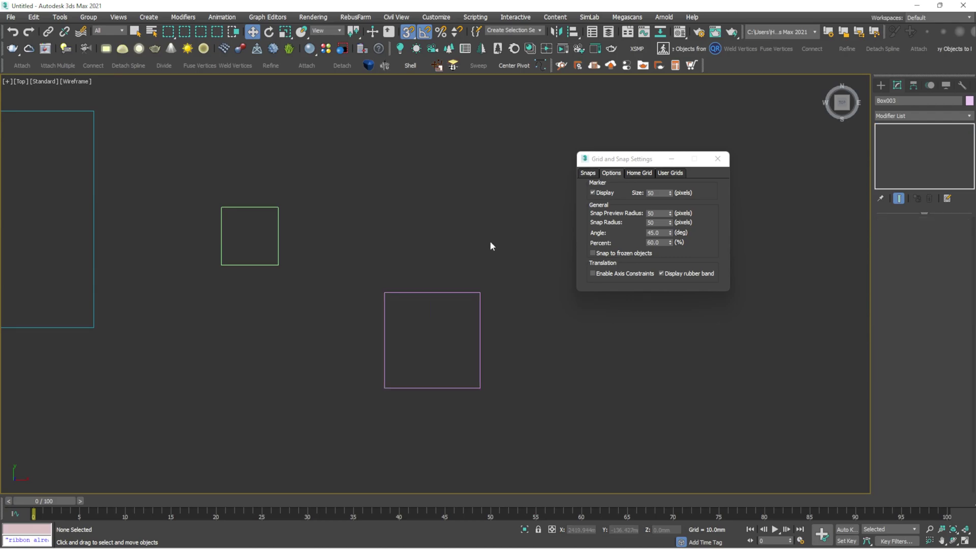
- Select the 500 mm box, turn on Spinner Snap and set the spinner snap increment to 20
{"action": "left_click", "coordinate": [431, 353]}
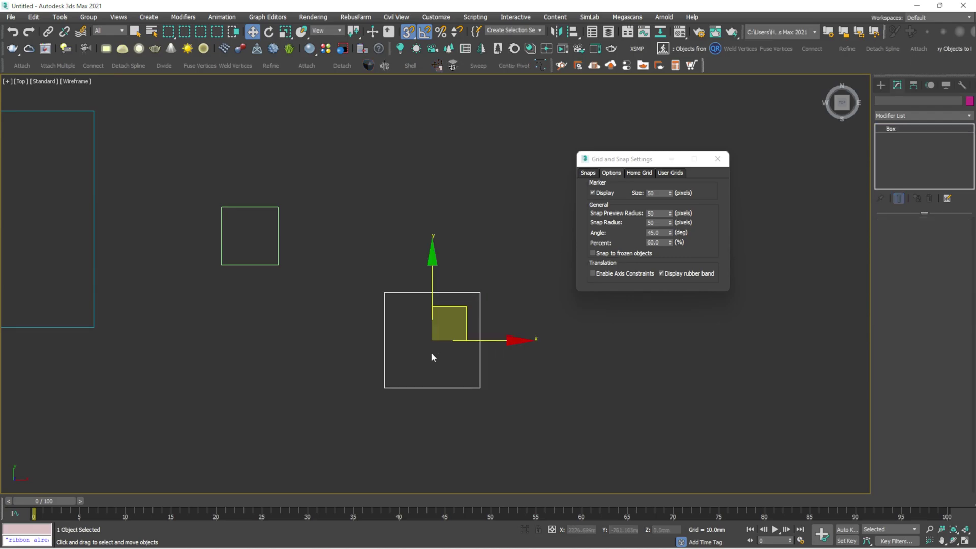
{"action": "left_click", "coordinate": [458, 32]}
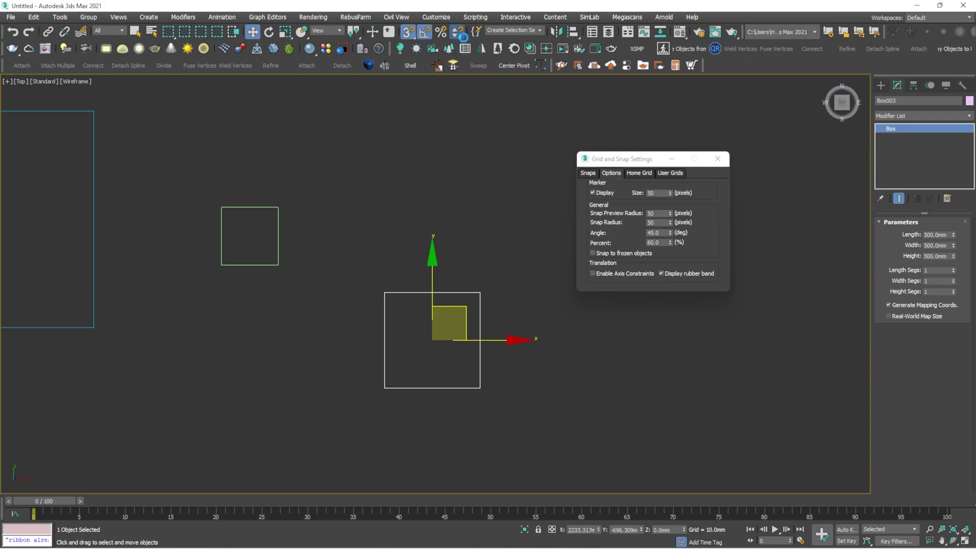
{"action": "right_click", "coordinate": [458, 31]}
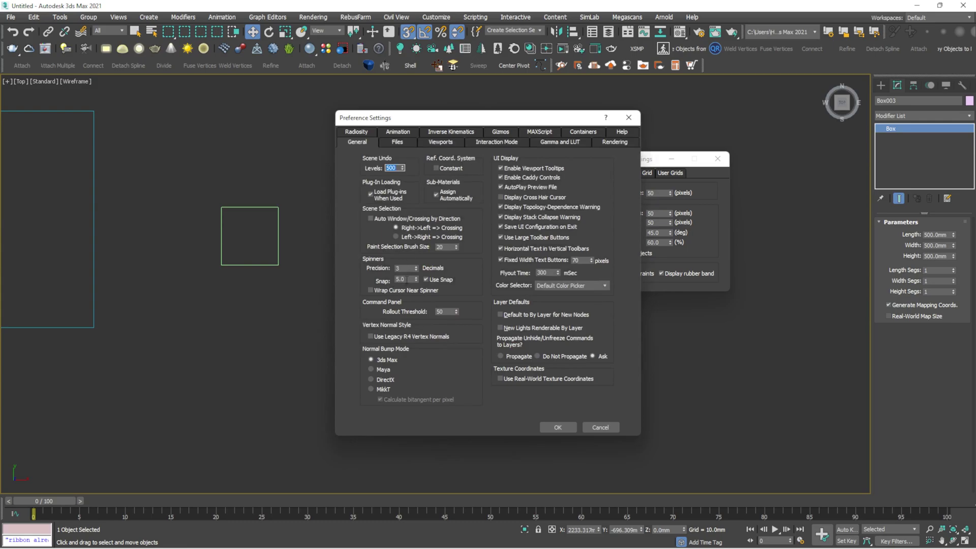
{"action": "left_click_drag", "start_coordinate": [407, 279], "coordinate": [388, 282]}
{"action": "type", "text": "20"}
{"action": "key", "text": "Return"}
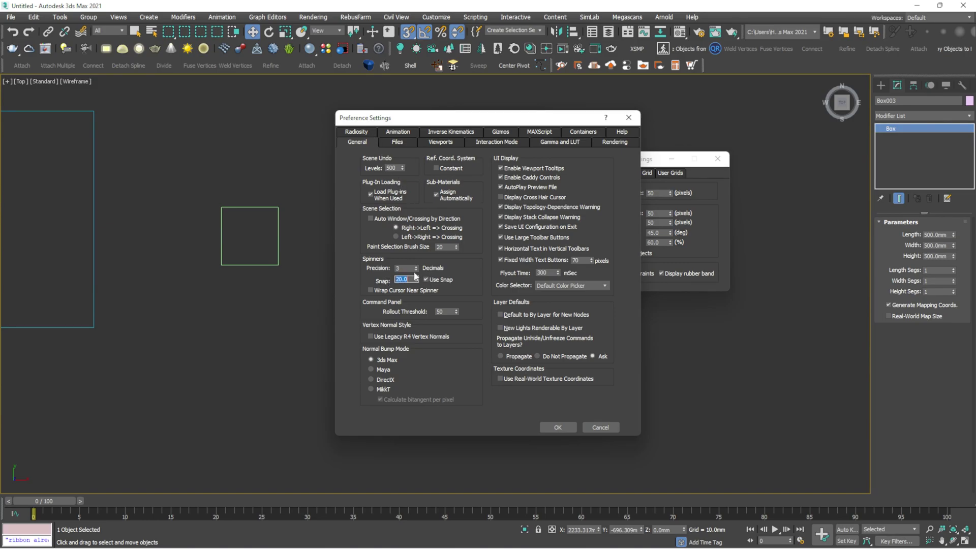
{"action": "left_click", "coordinate": [551, 427]}
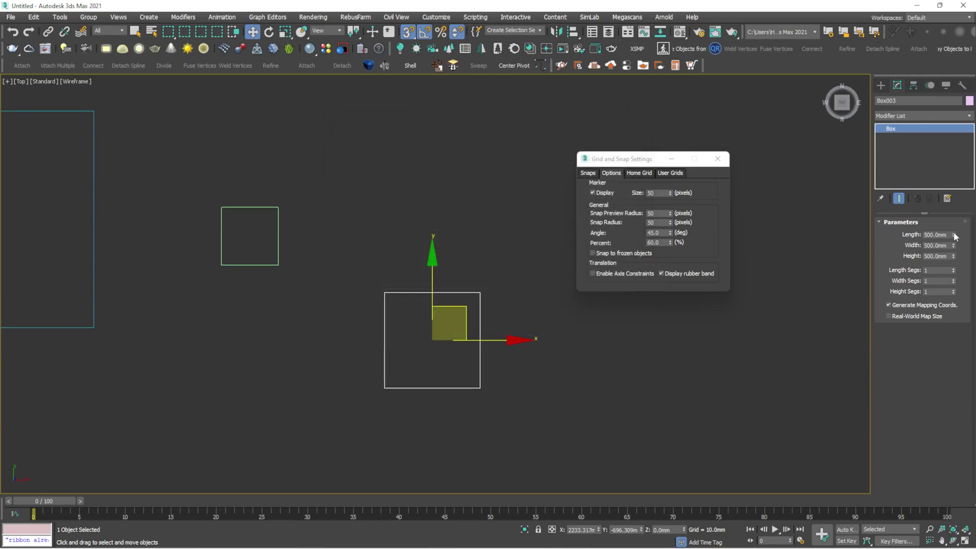
- Step the selected box's length, width and height up to 580 mm each using the spinner snap increment
{"action": "left_click", "coordinate": [954, 233]}
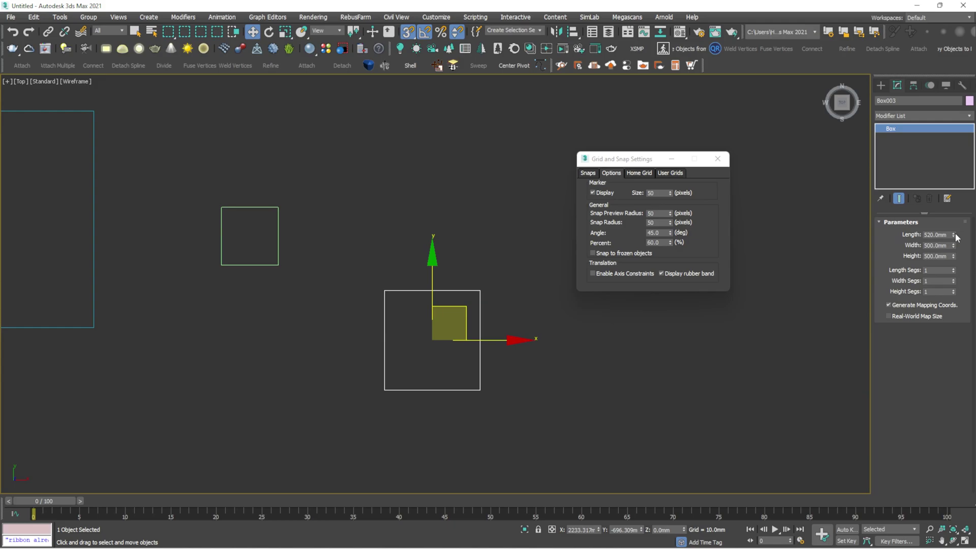
{"action": "left_click", "coordinate": [954, 233]}
{"action": "left_click", "coordinate": [954, 233]}
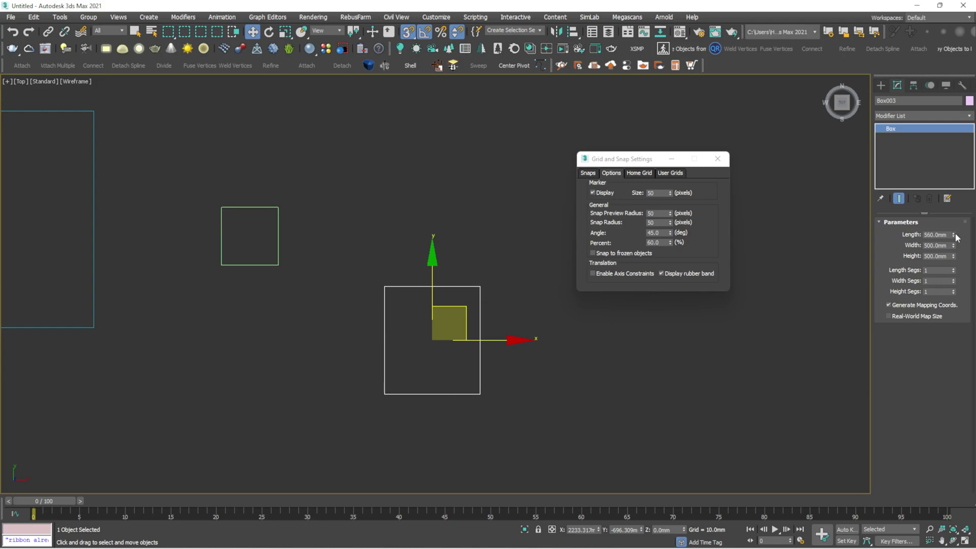
{"action": "left_click", "coordinate": [954, 234]}
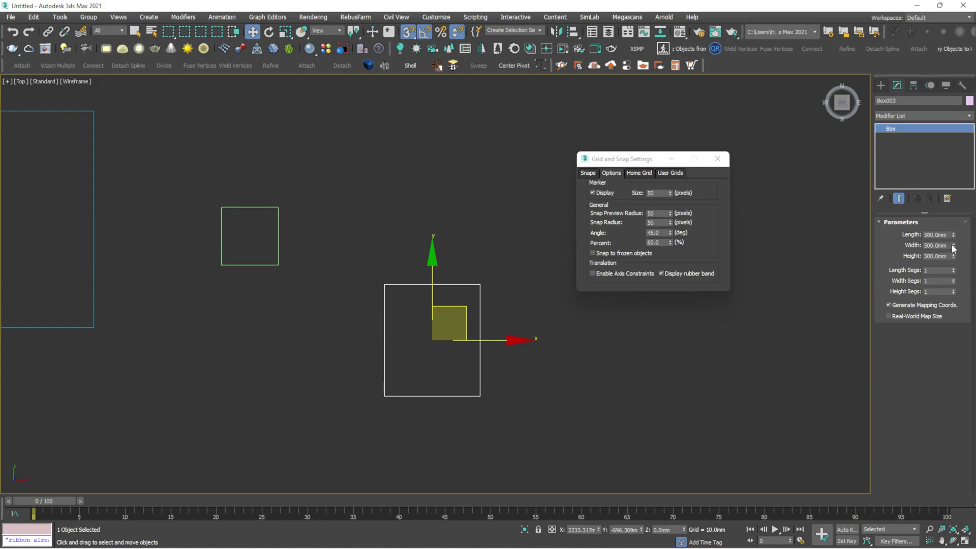
{"action": "left_click", "coordinate": [954, 244]}
{"action": "left_click", "coordinate": [954, 244]}
{"action": "left_click", "coordinate": [953, 244]}
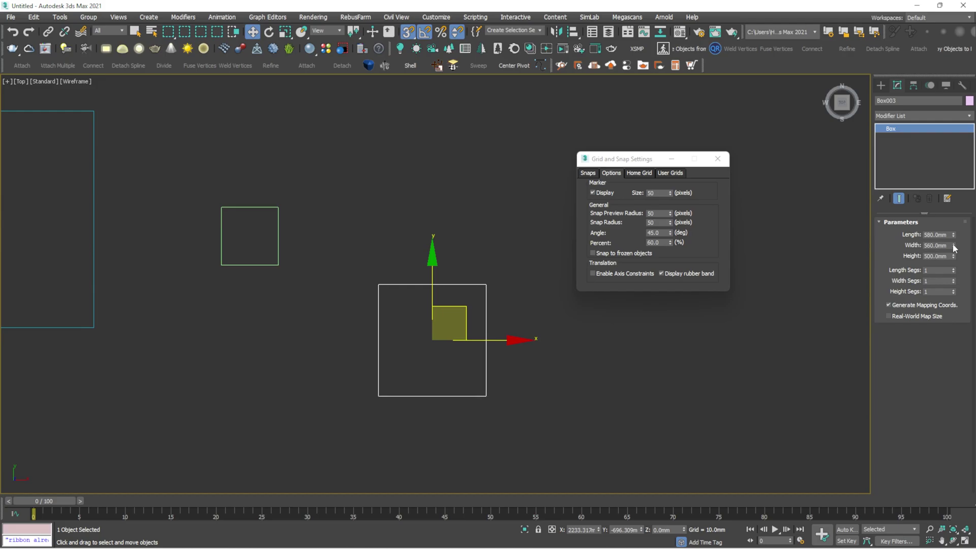
{"action": "left_click", "coordinate": [954, 244]}
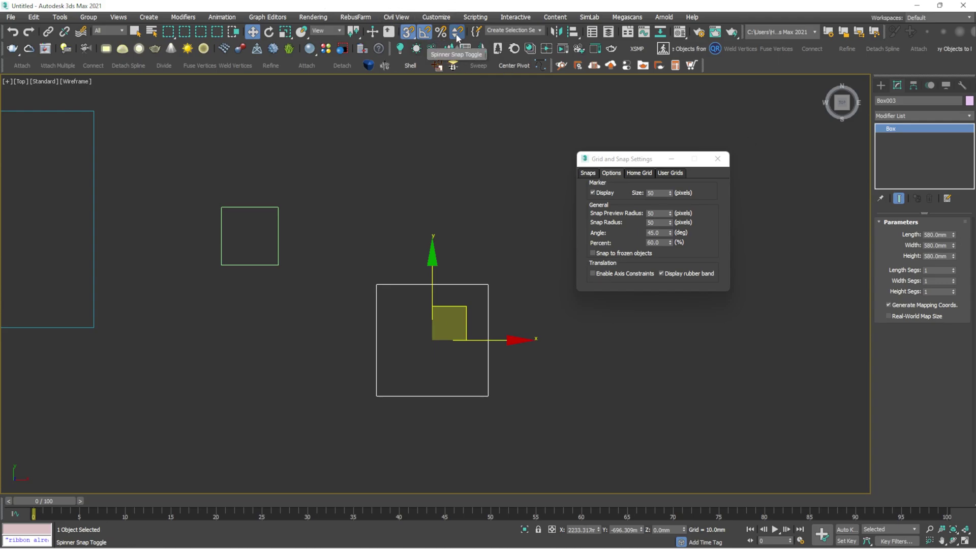
{"action": "scroll", "coordinate": [464, 201], "scroll_direction": "down", "scroll_amount": 2}
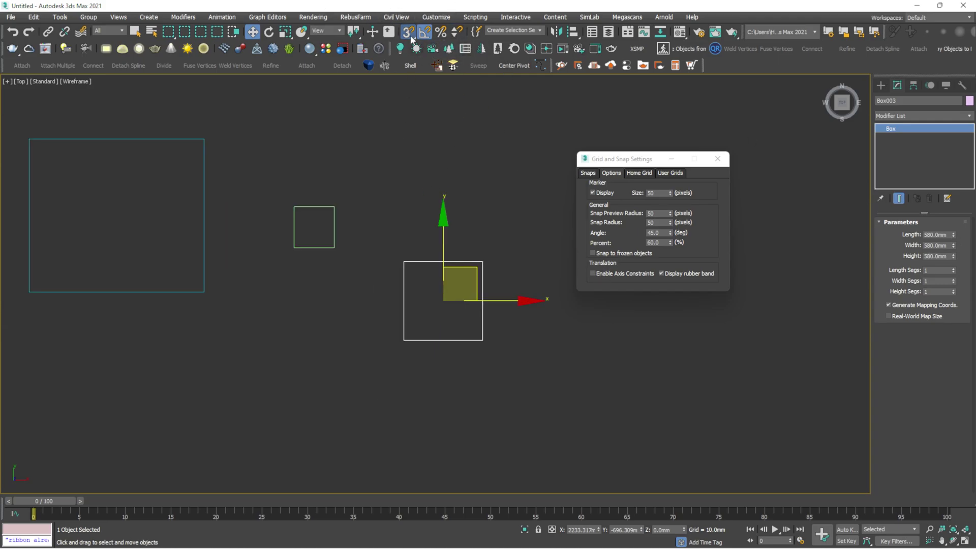